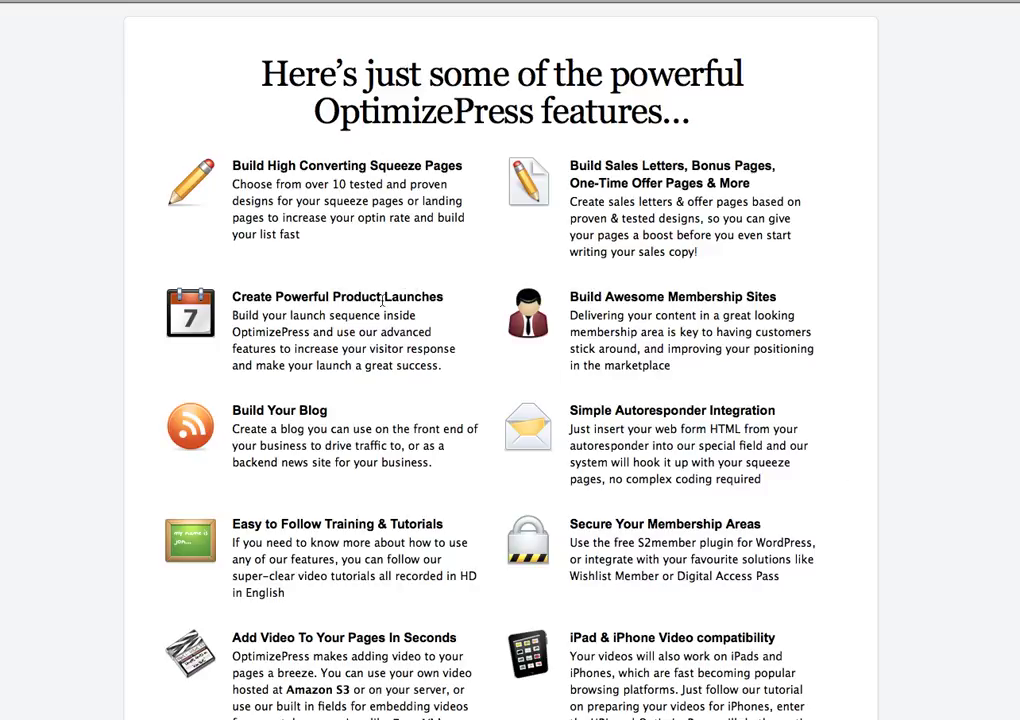
# - Review the OptimizePress sales page's feature lists and the section on marketers and experts using the system
pyautogui.scroll(-3, 385, 300)
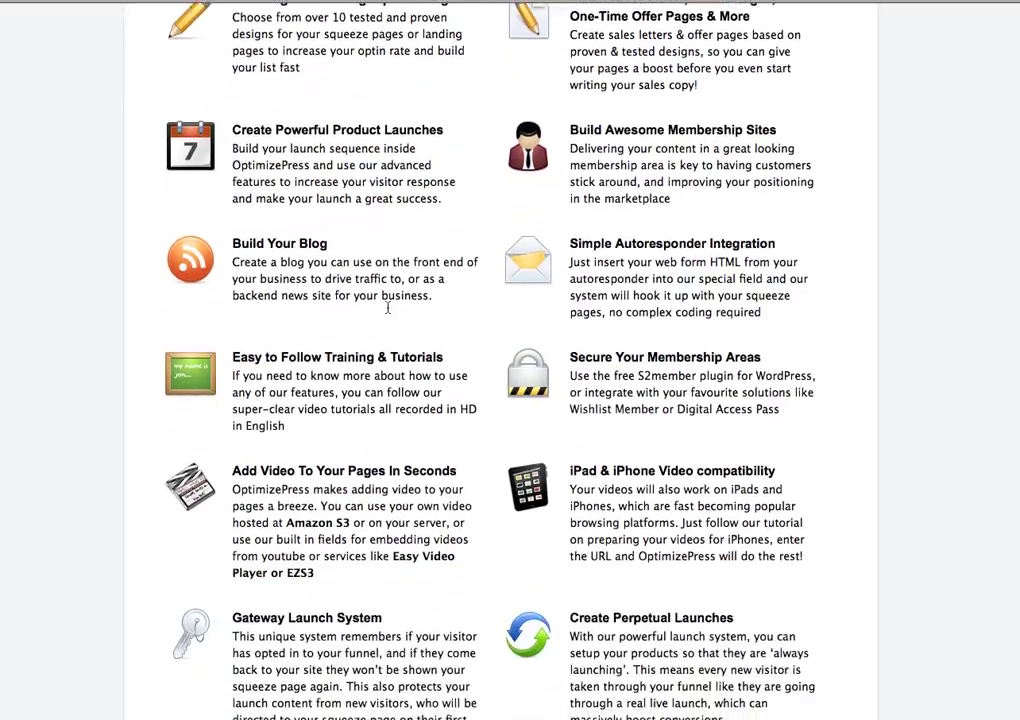
pyautogui.scroll(-6, 388, 308)
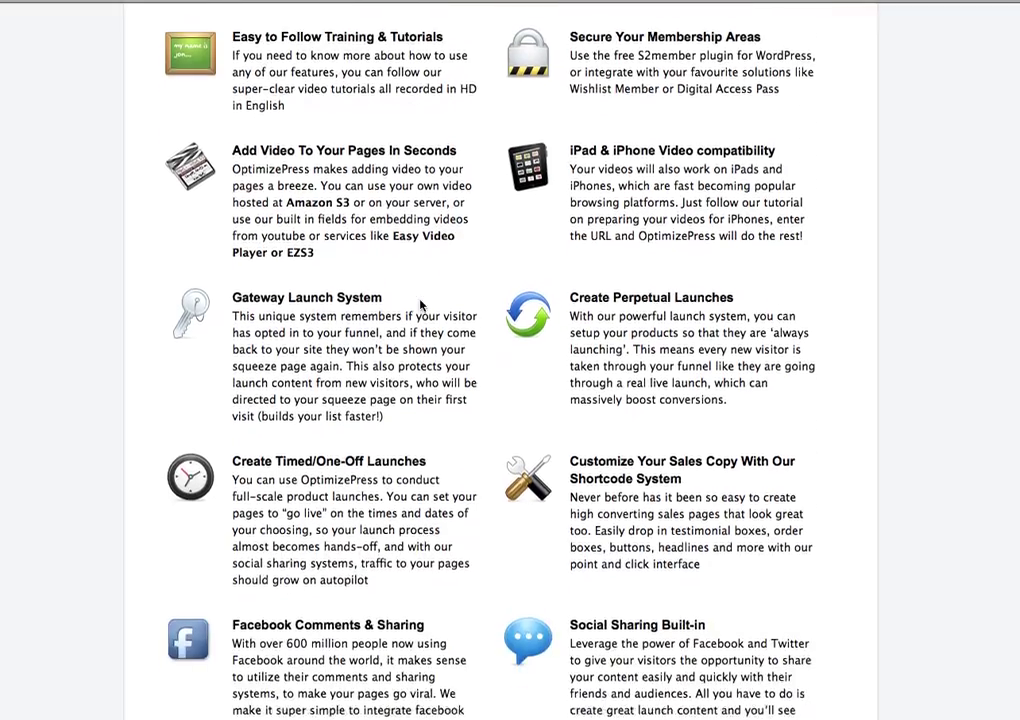
pyautogui.scroll(-2, 420, 305)
pyautogui.scroll(-2, 420, 302)
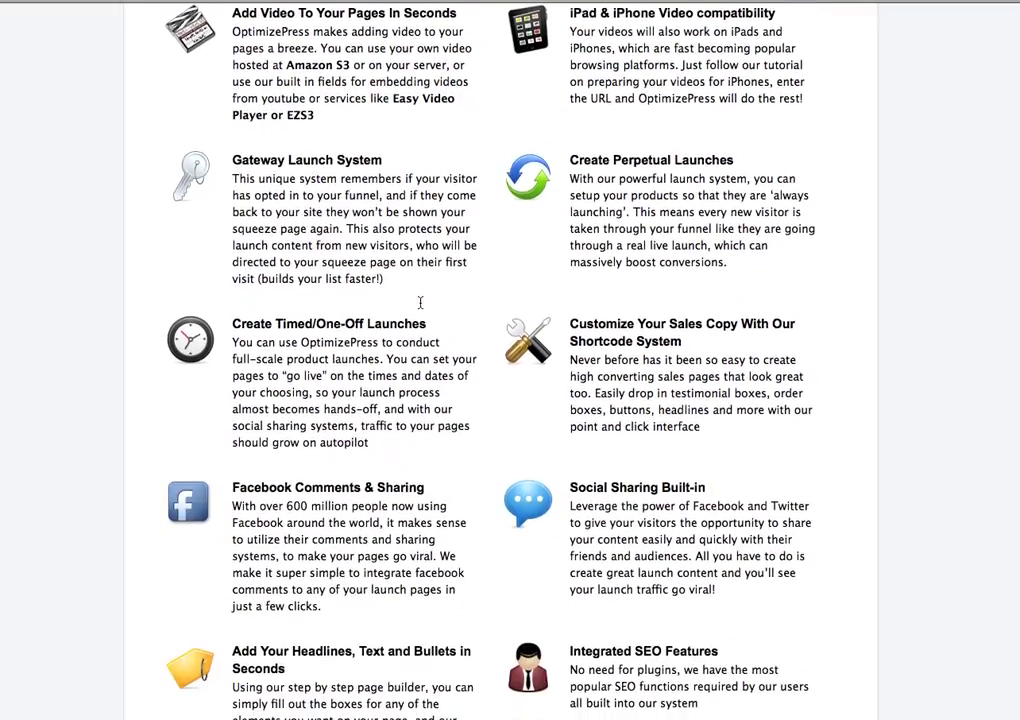
pyautogui.scroll(12, 420, 305)
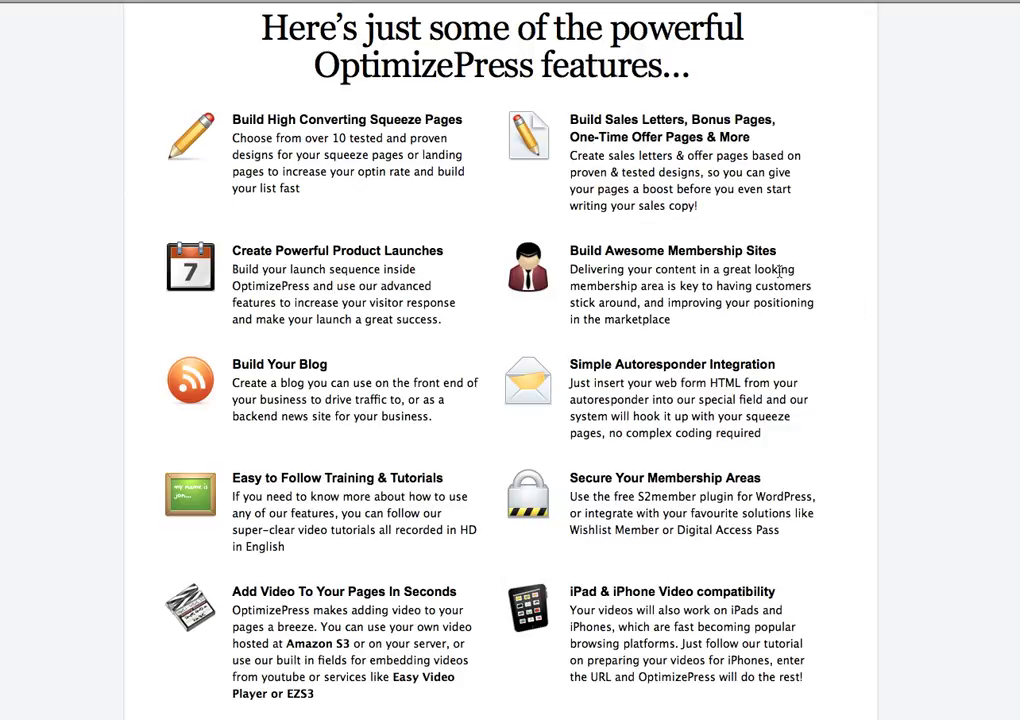
pyautogui.scroll(-10, 779, 270)
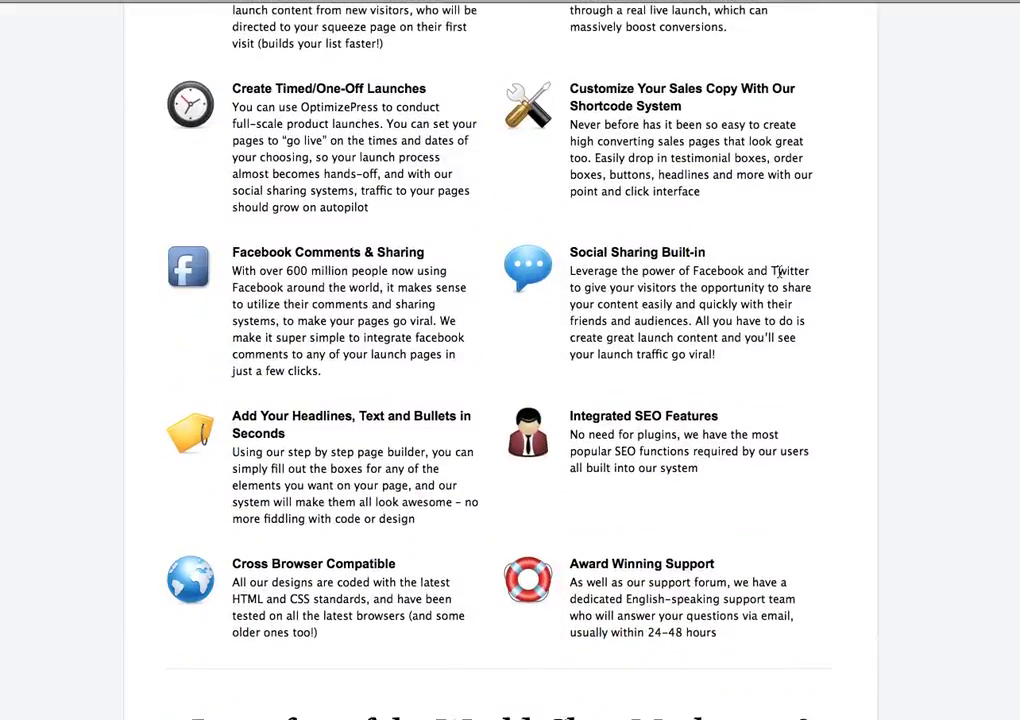
pyautogui.scroll(-5, 779, 270)
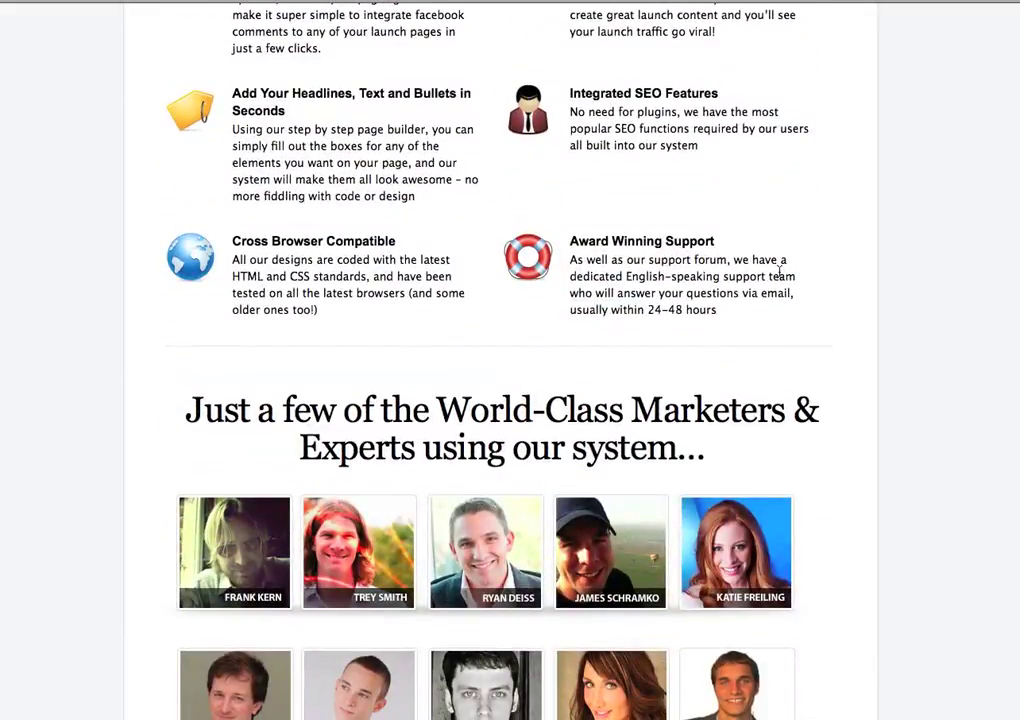
pyautogui.scroll(-4, 779, 270)
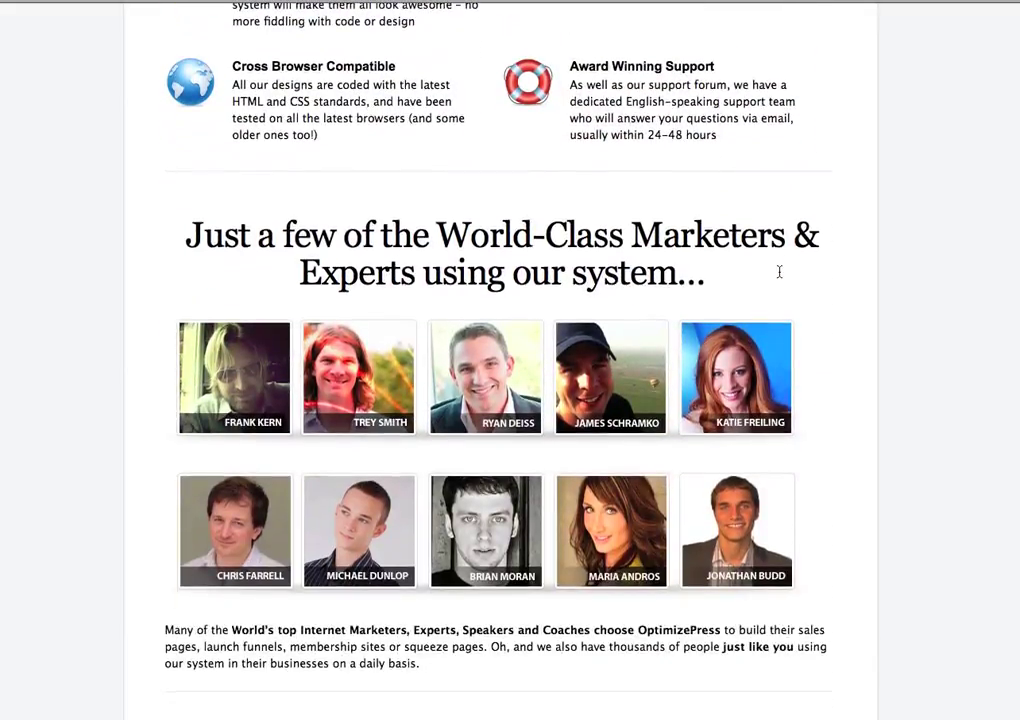
pyautogui.scroll(-6, 896, 273)
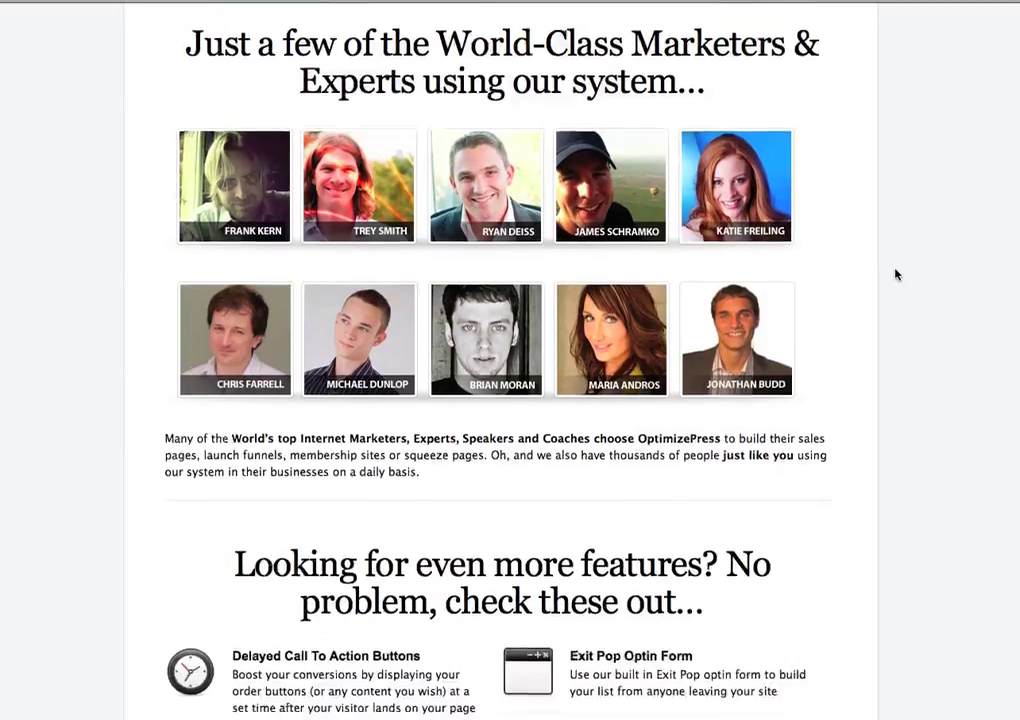
pyautogui.scroll(-9, 896, 274)
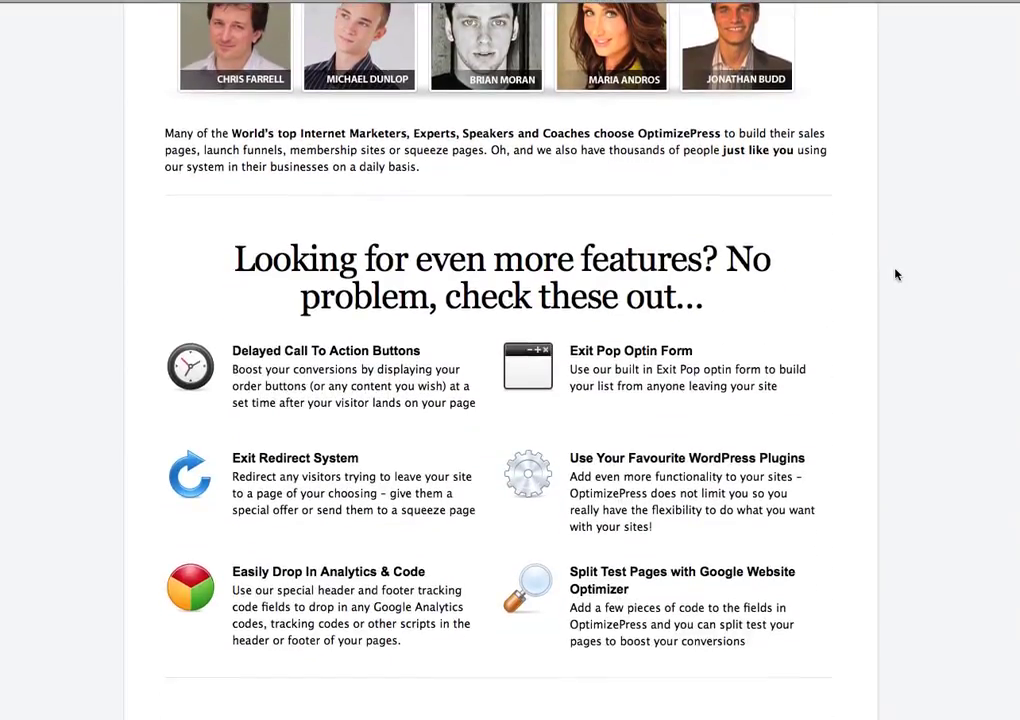
pyautogui.scroll(-2, 644, 440)
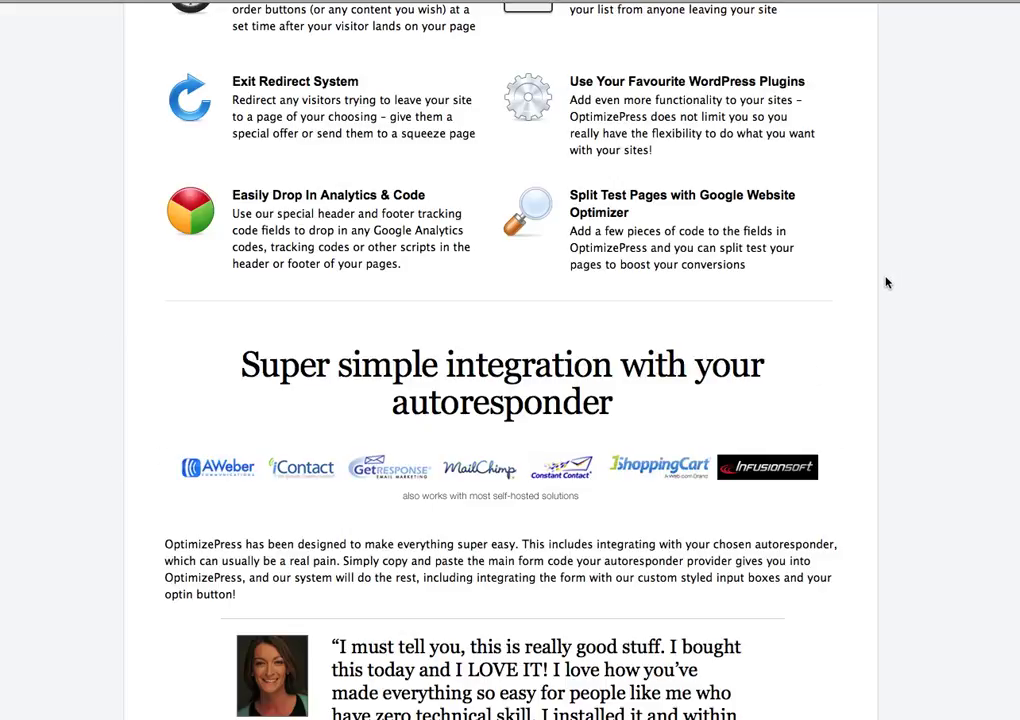
# - Examine the sales page's sample offer pages, customer feedback, money back guarantee and acceptance form, then return to the feature list
pyautogui.scroll(-10, 886, 283)
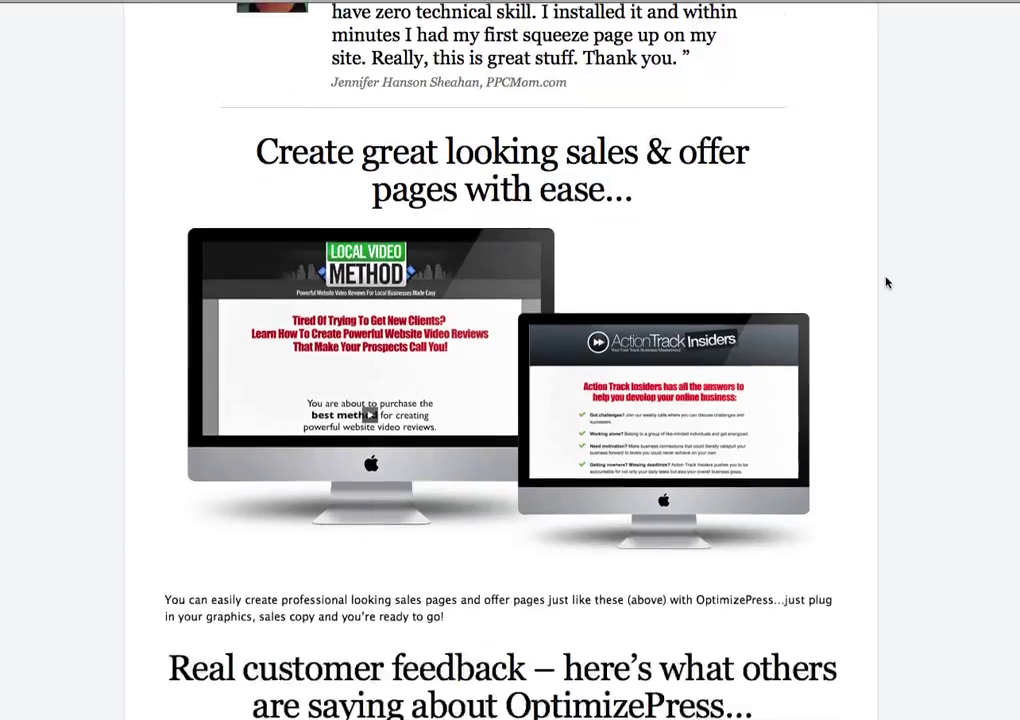
pyautogui.scroll(-15, 886, 283)
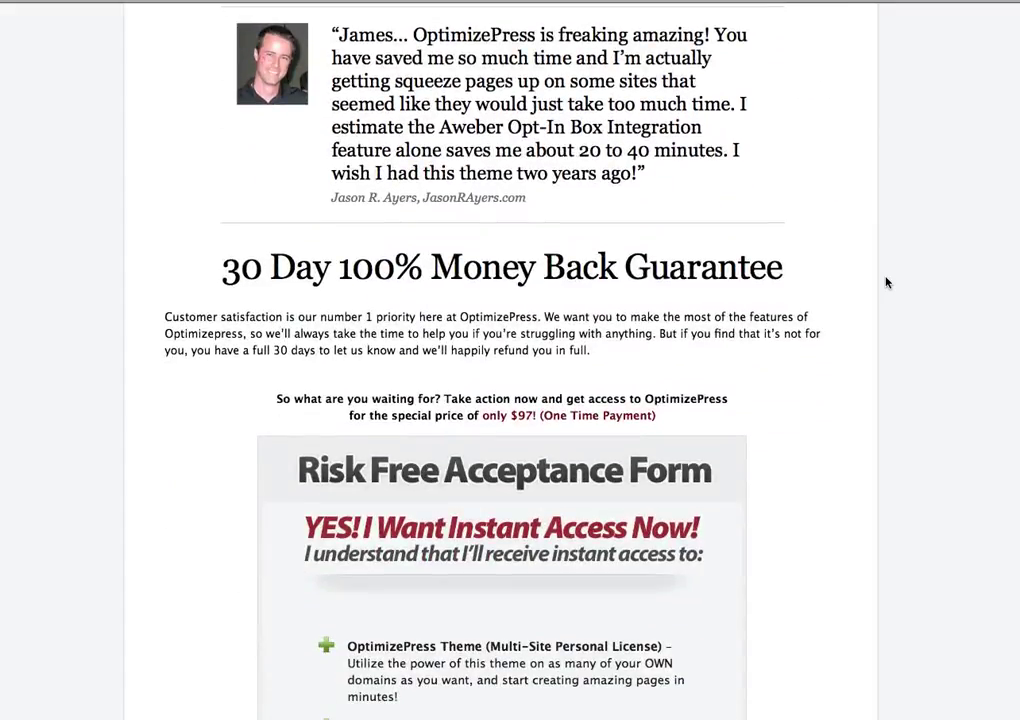
pyautogui.scroll(-3, 886, 283)
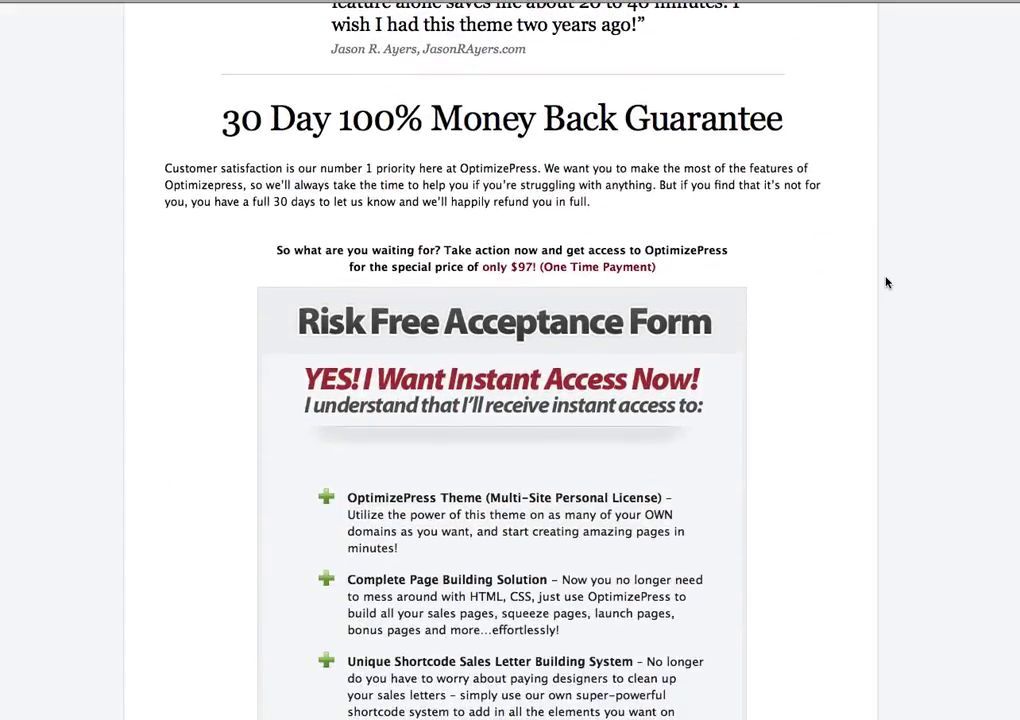
pyautogui.scroll(-4, 886, 283)
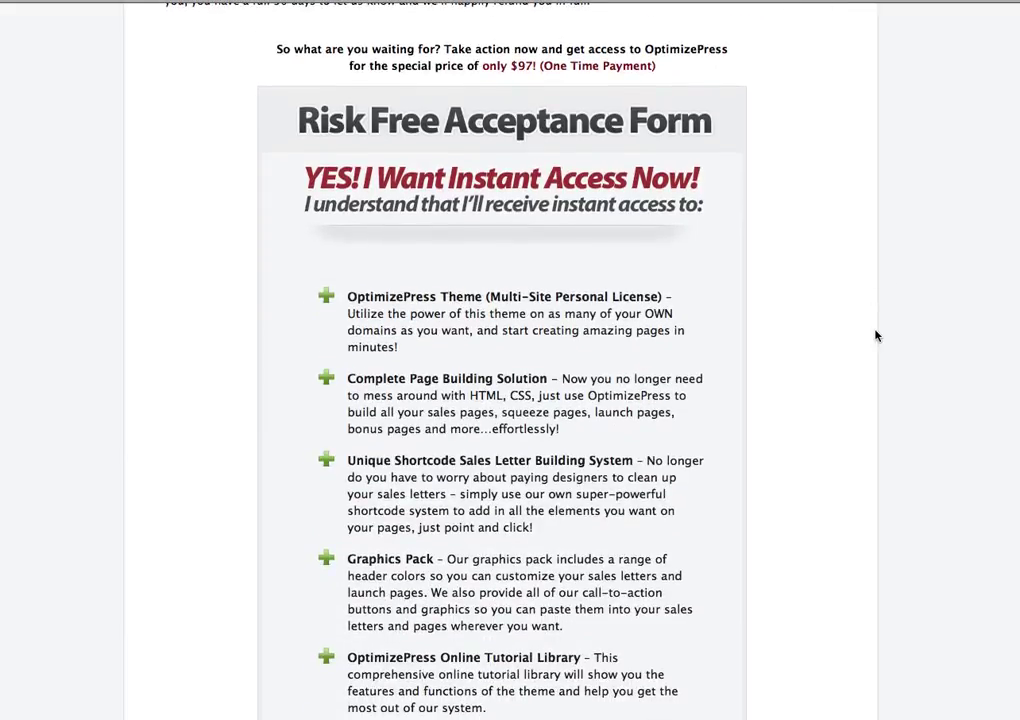
pyautogui.scroll(-1, 879, 328)
pyautogui.scroll(-8, 879, 328)
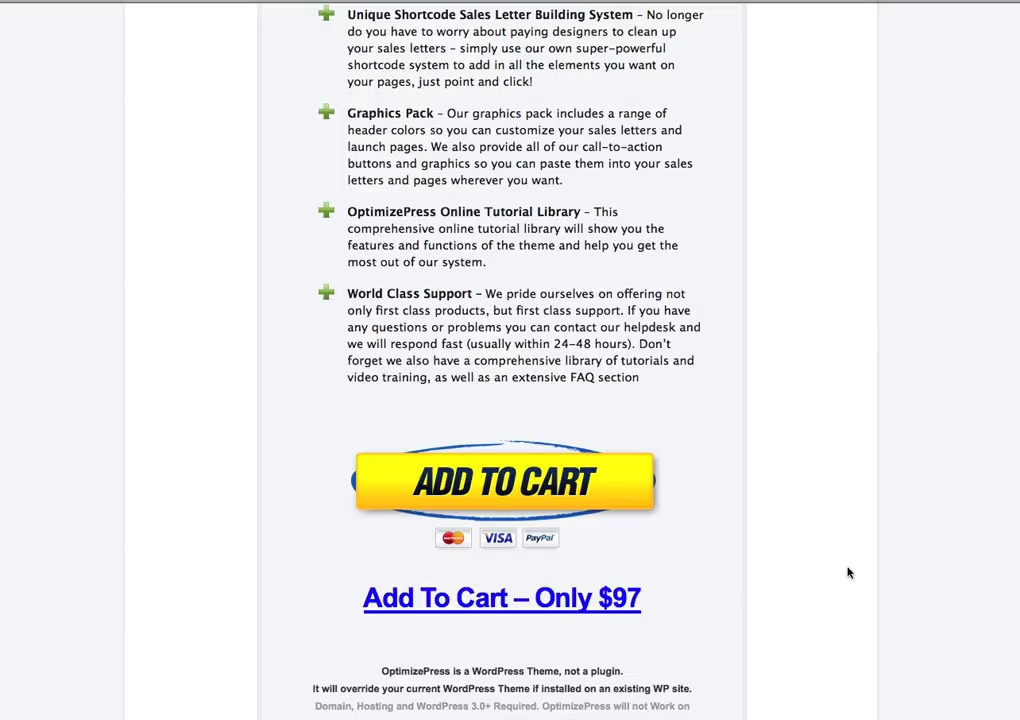
pyautogui.scroll(20, 847, 573)
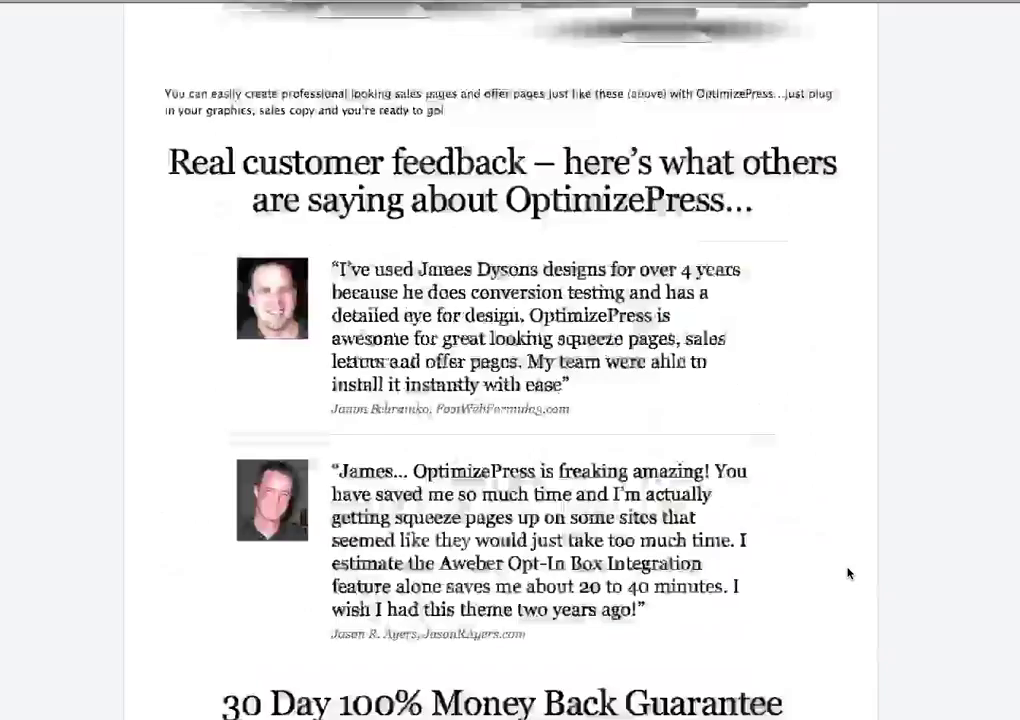
pyautogui.scroll(16, 839, 573)
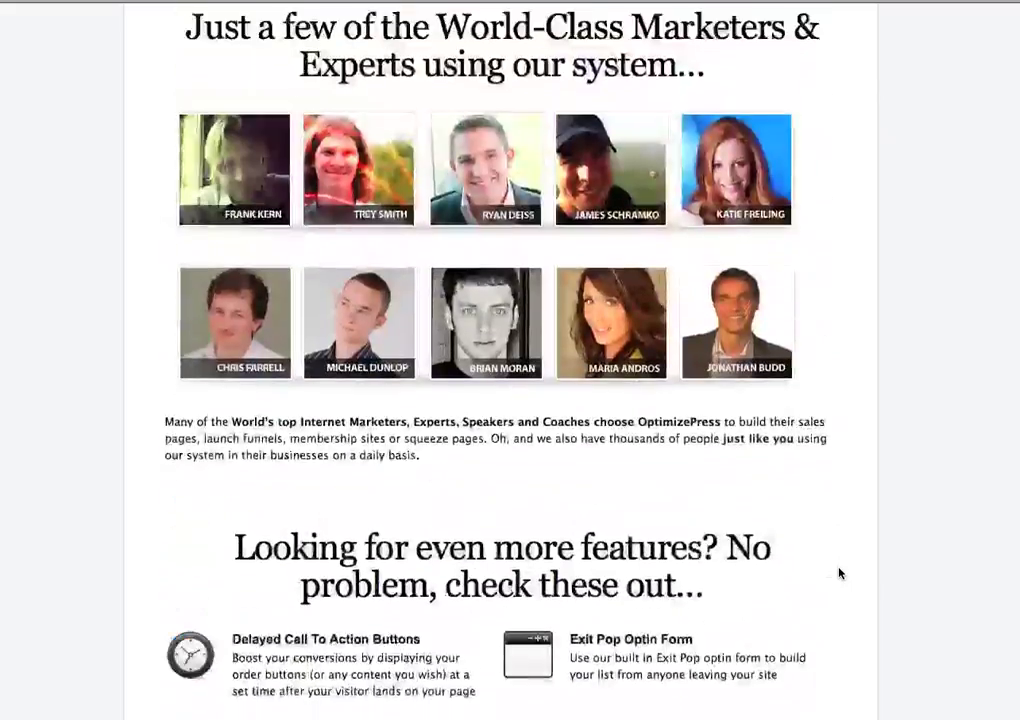
pyautogui.scroll(20, 839, 573)
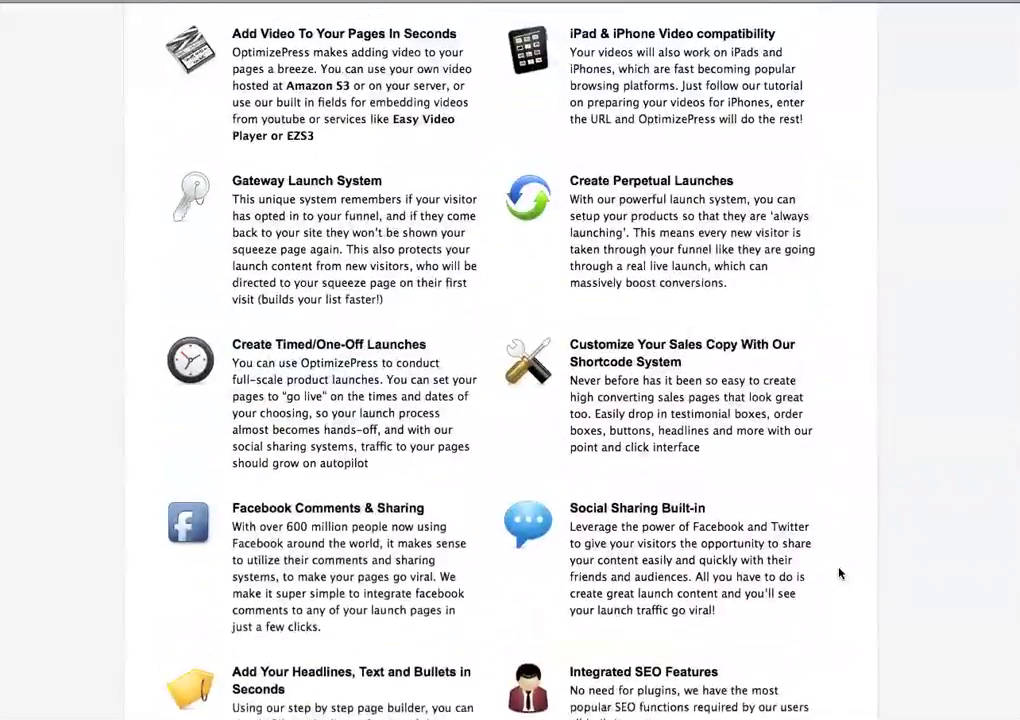
pyautogui.scroll(5, 839, 573)
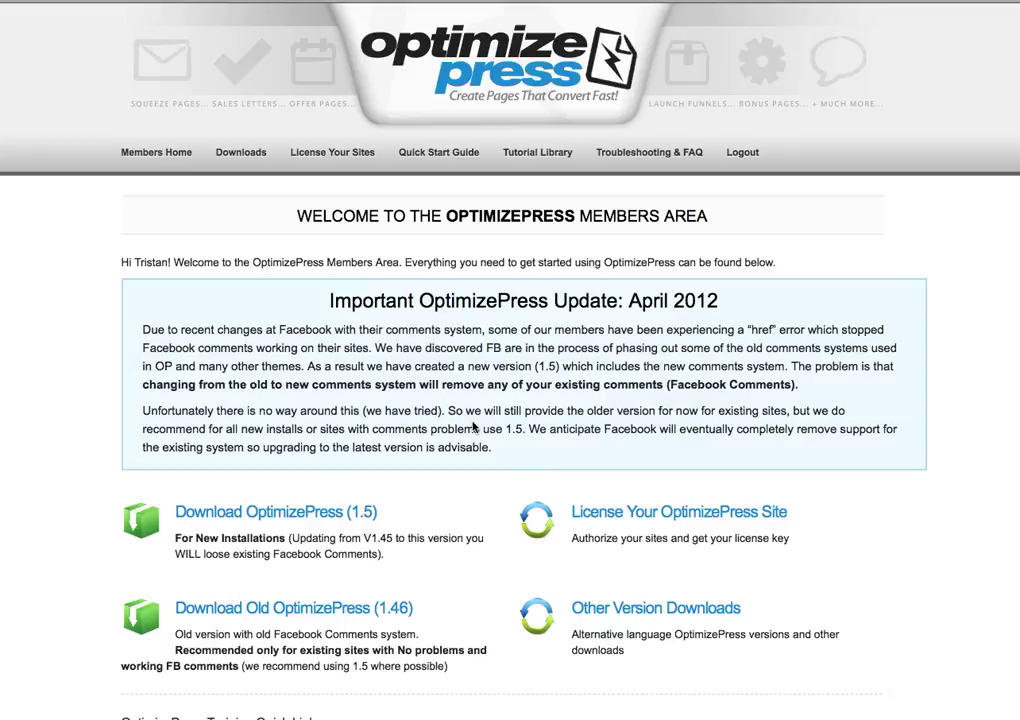
# - Look over the members area's update notice, theme downloads, site licensing and training quick links
pyautogui.scroll(-1, 476, 427)
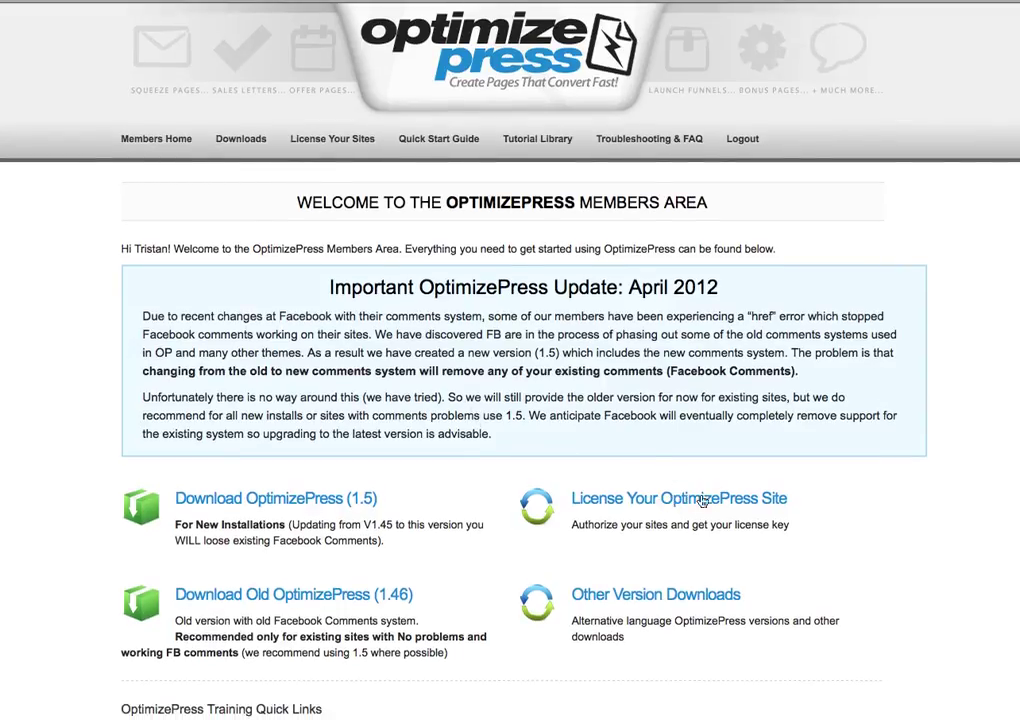
pyautogui.scroll(-5, 530, 390)
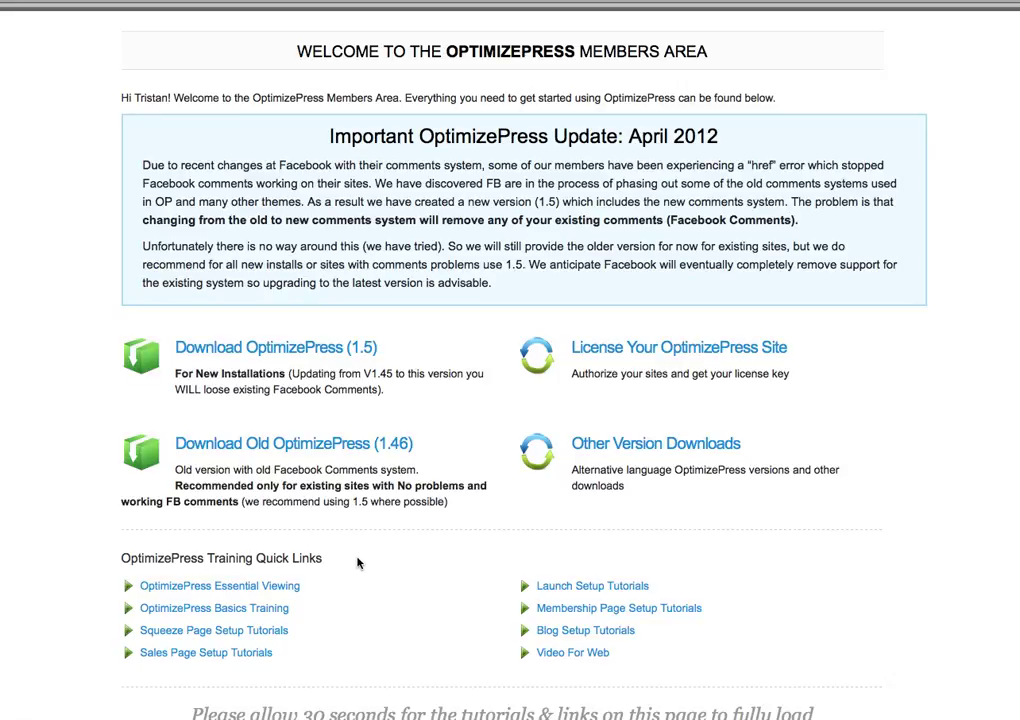
pyautogui.scroll(5, 358, 563)
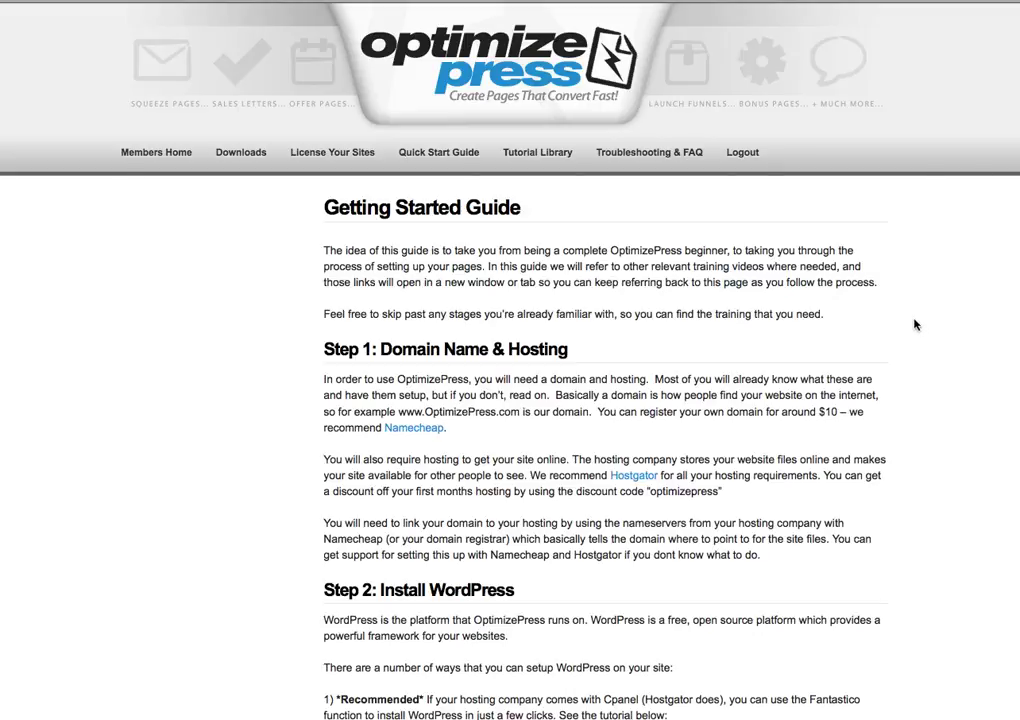
# - Read through the Getting Started Guide's sections on hosting, installing WordPress, installing OptimizePress and site settings
pyautogui.scroll(-5, 915, 324)
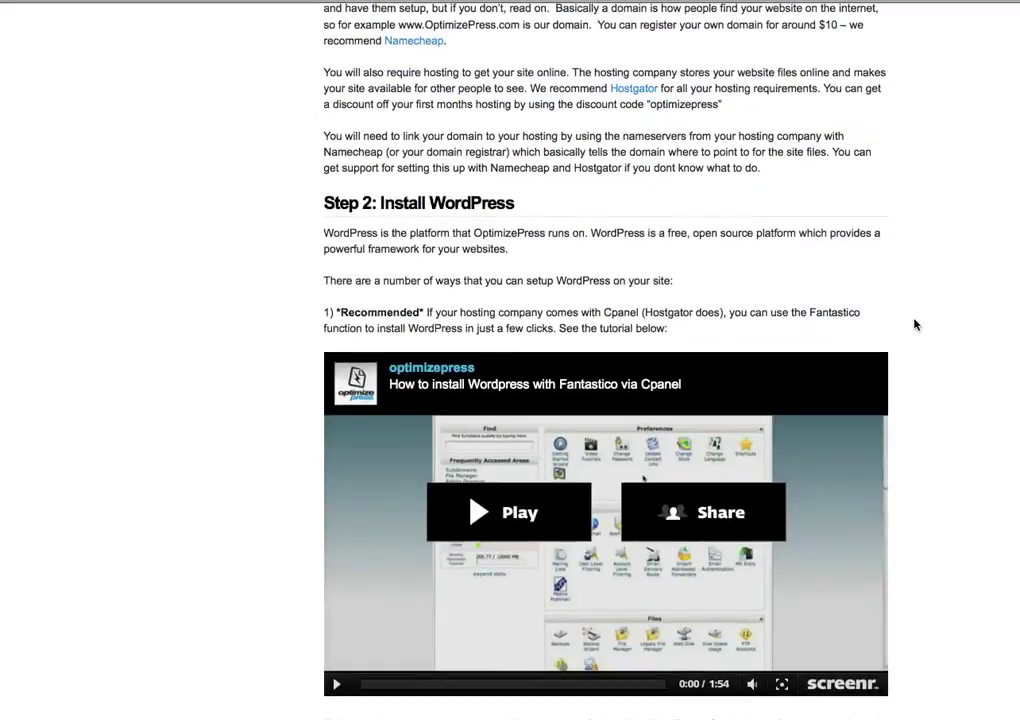
pyautogui.scroll(-5, 915, 324)
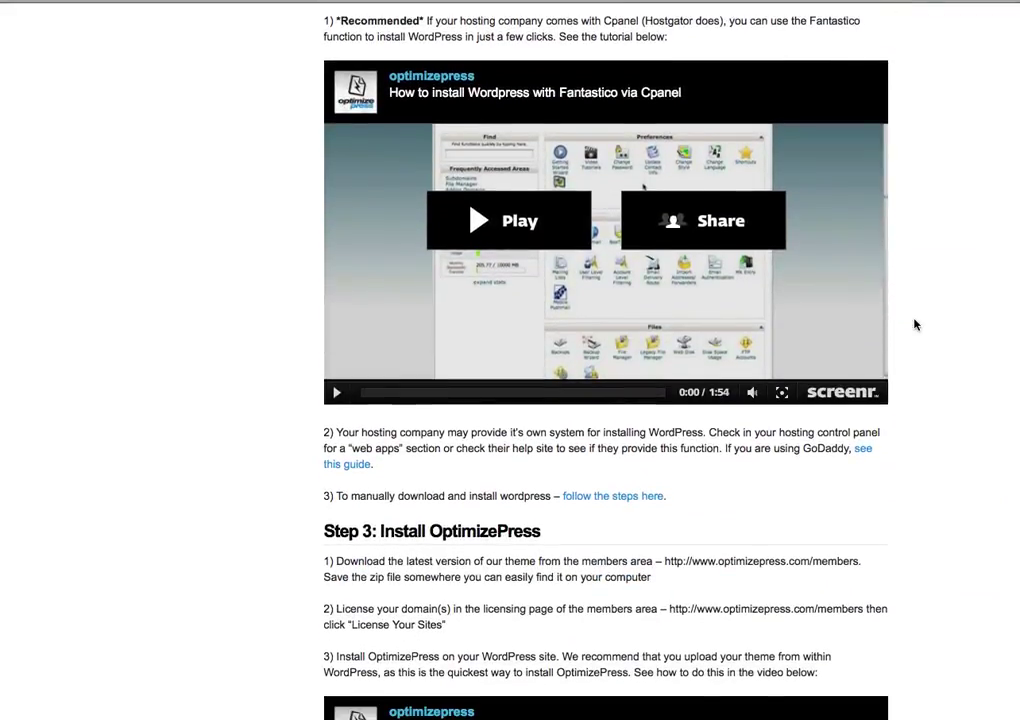
pyautogui.scroll(-7, 915, 324)
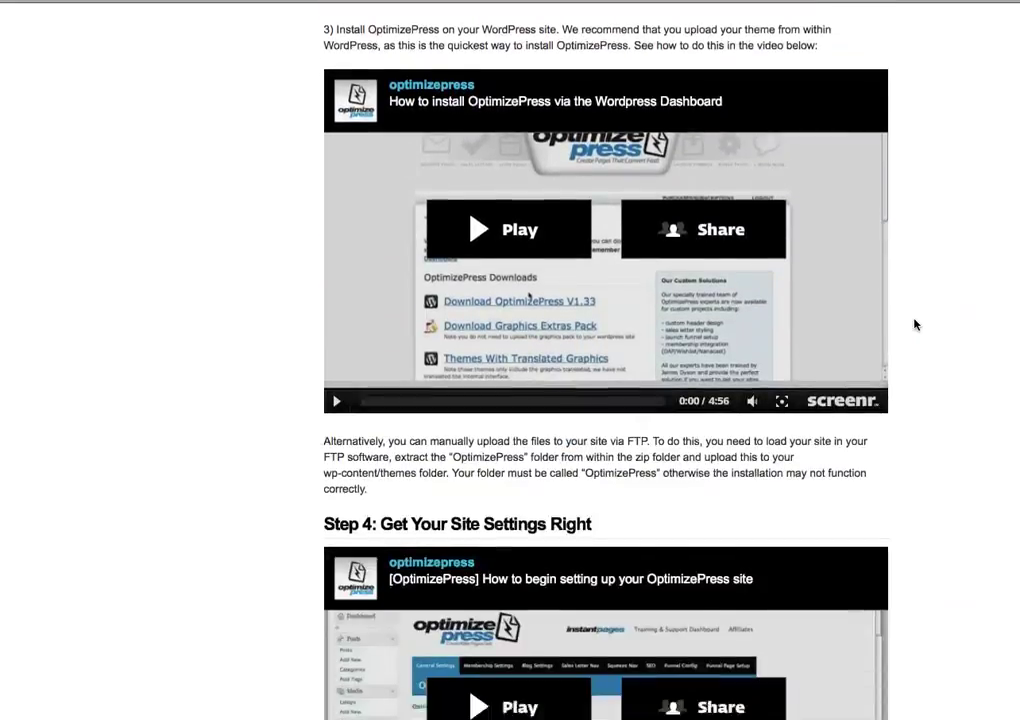
pyautogui.scroll(-1, 915, 324)
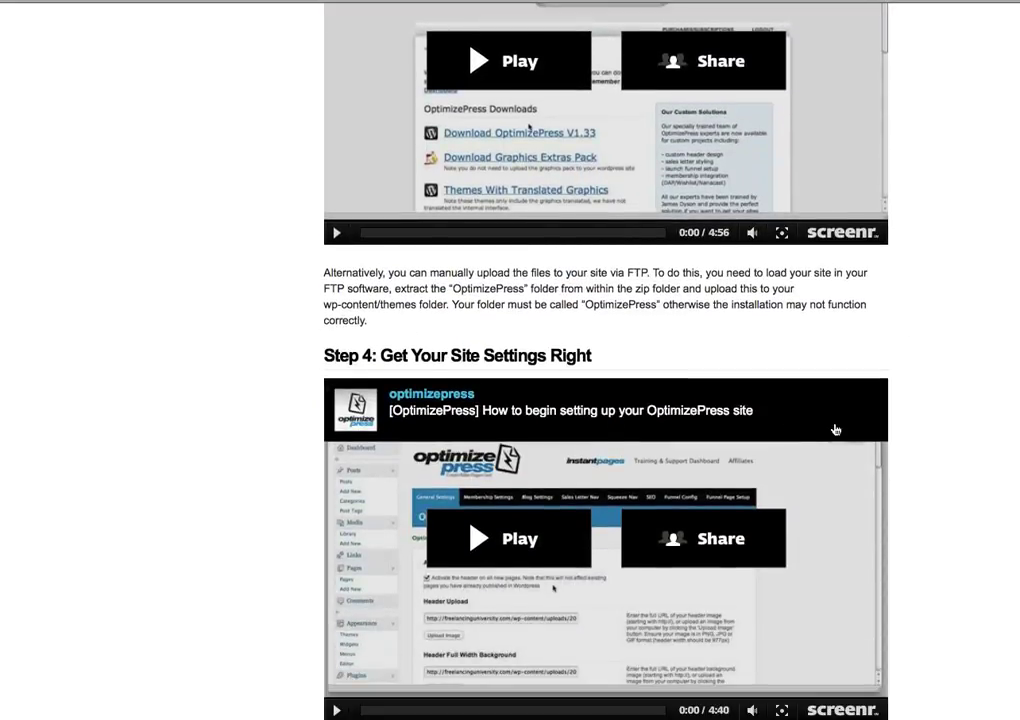
pyautogui.scroll(15, 961, 472)
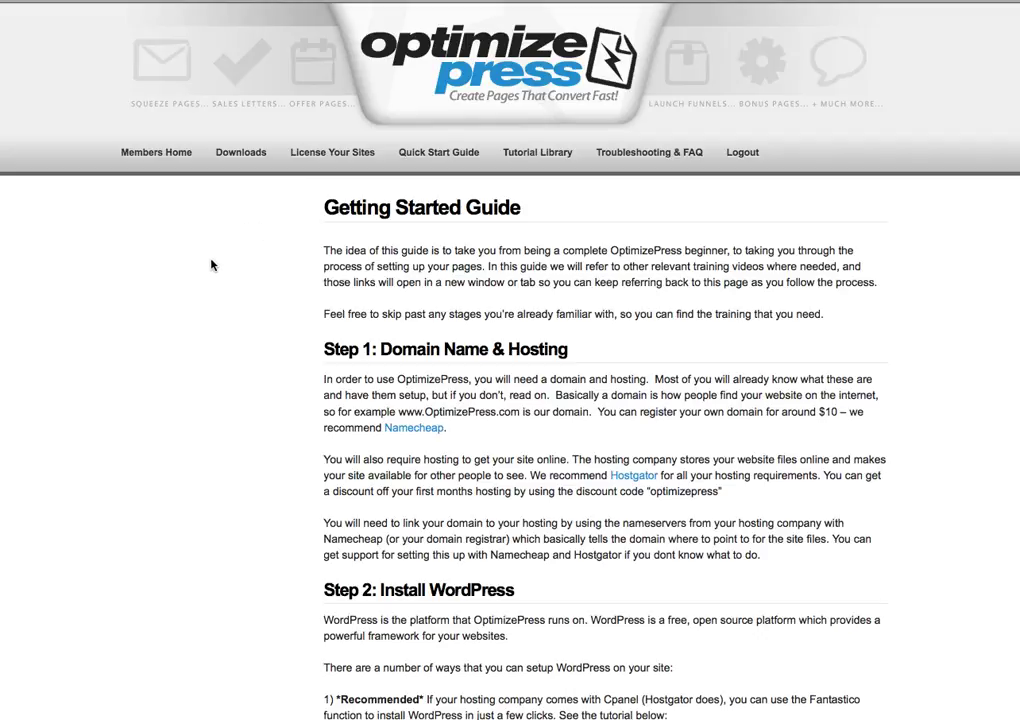
pyautogui.scroll(-3, 211, 264)
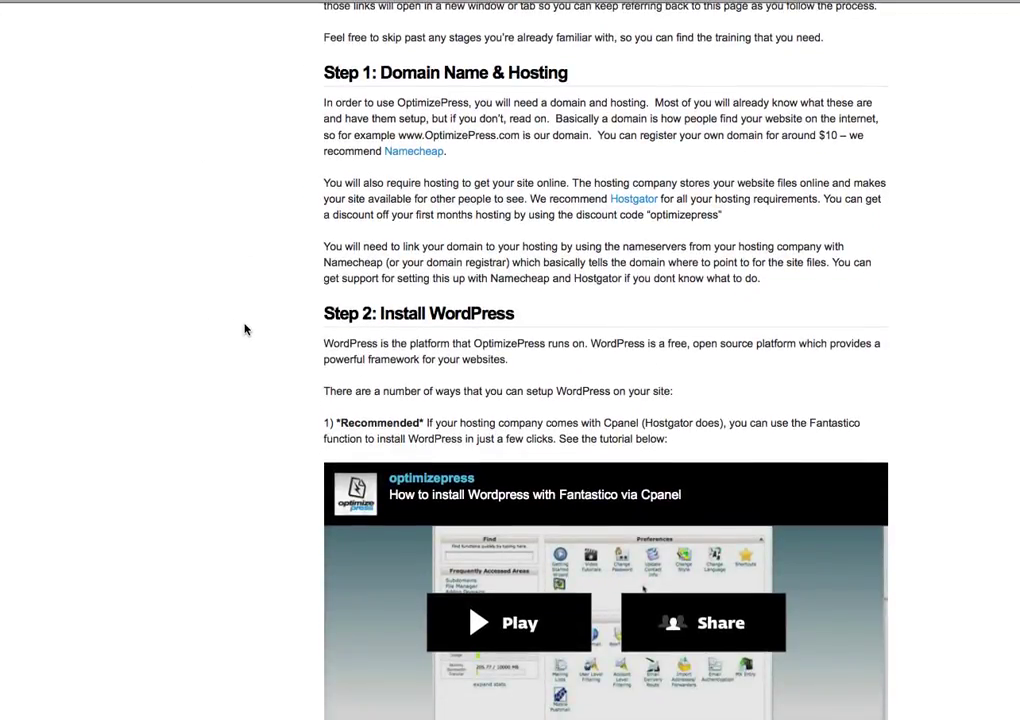
pyautogui.scroll(3, 245, 328)
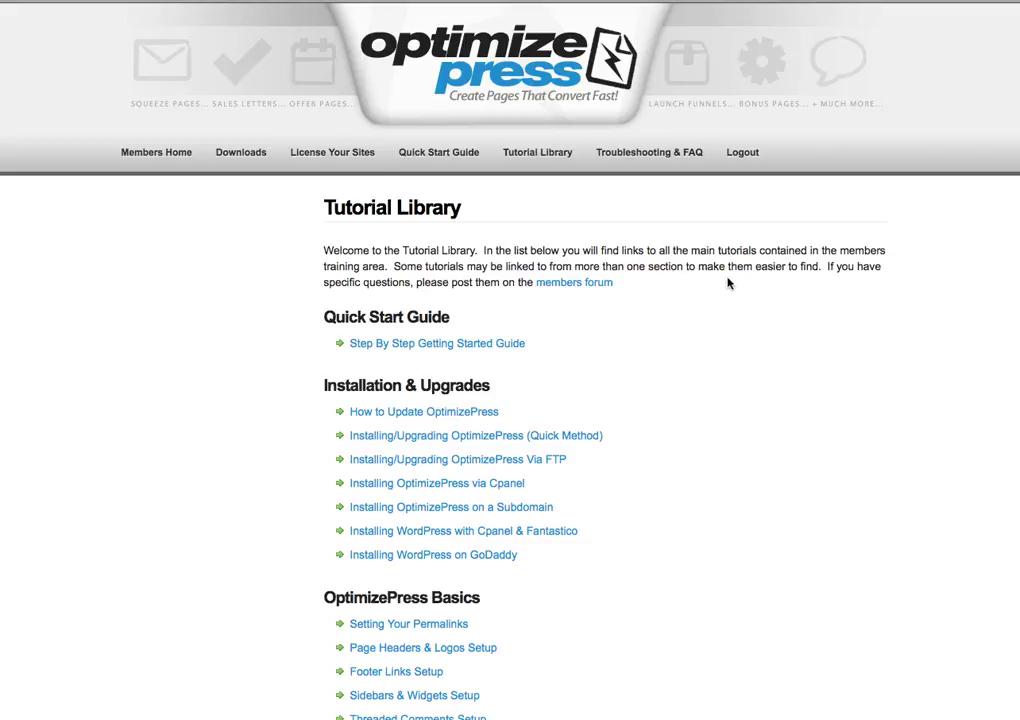
# - Browse the Tutorial Library's topics from installation and basics through blog, autoresponder, launch page and membership setup
pyautogui.scroll(-2, 774, 271)
pyautogui.scroll(-10, 598, 236)
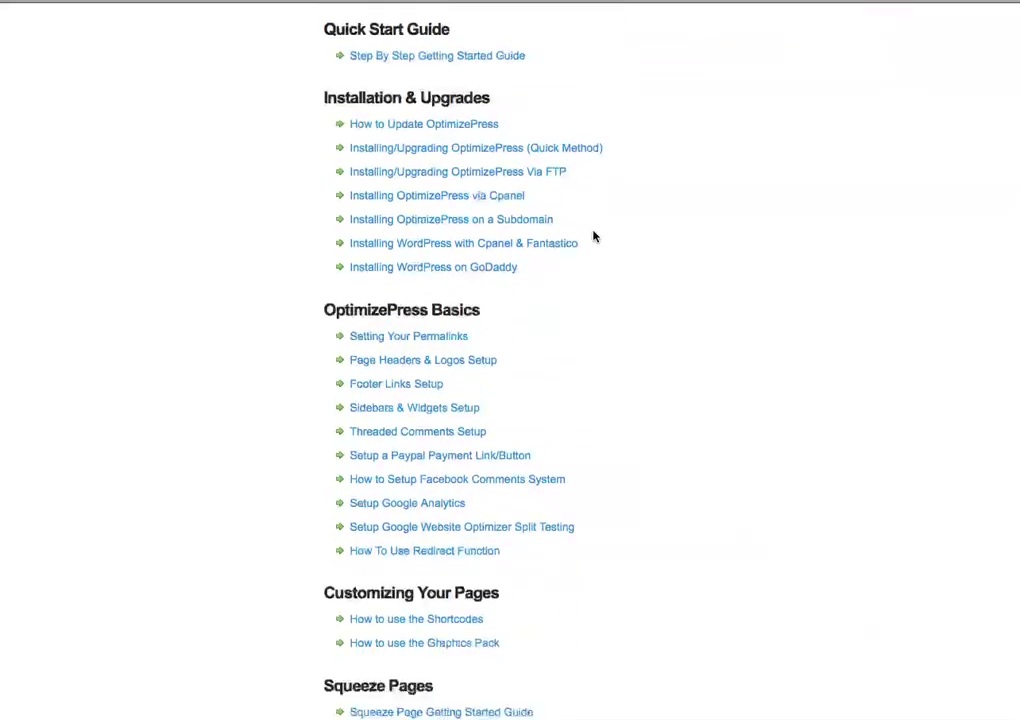
pyautogui.scroll(-16, 594, 236)
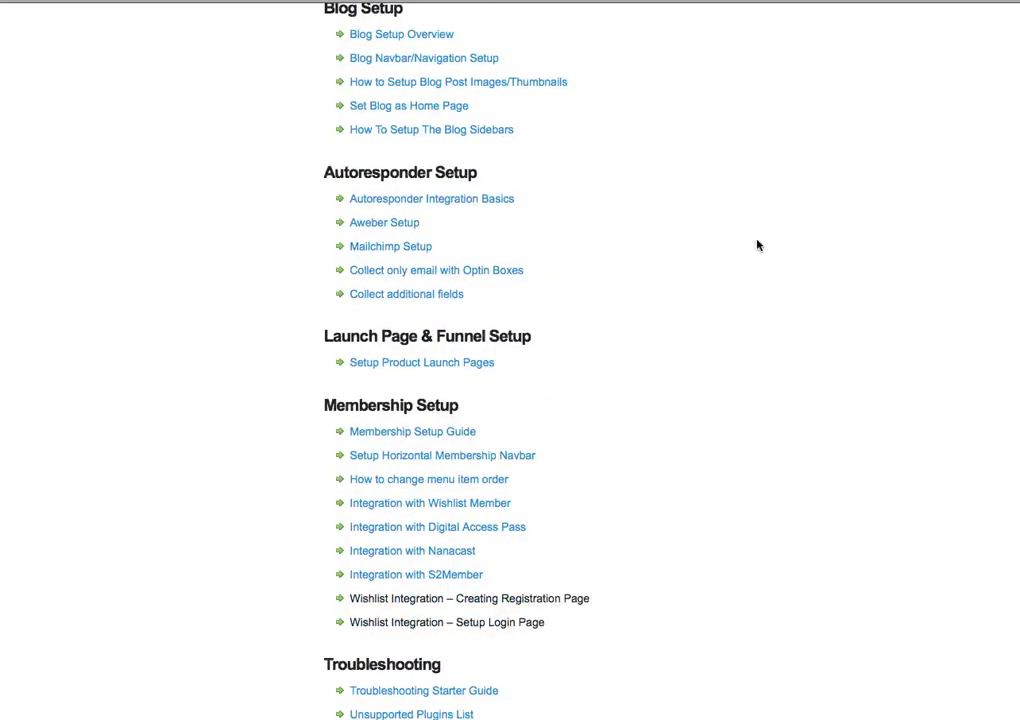
pyautogui.scroll(1, 640, 251)
pyautogui.scroll(20, 640, 251)
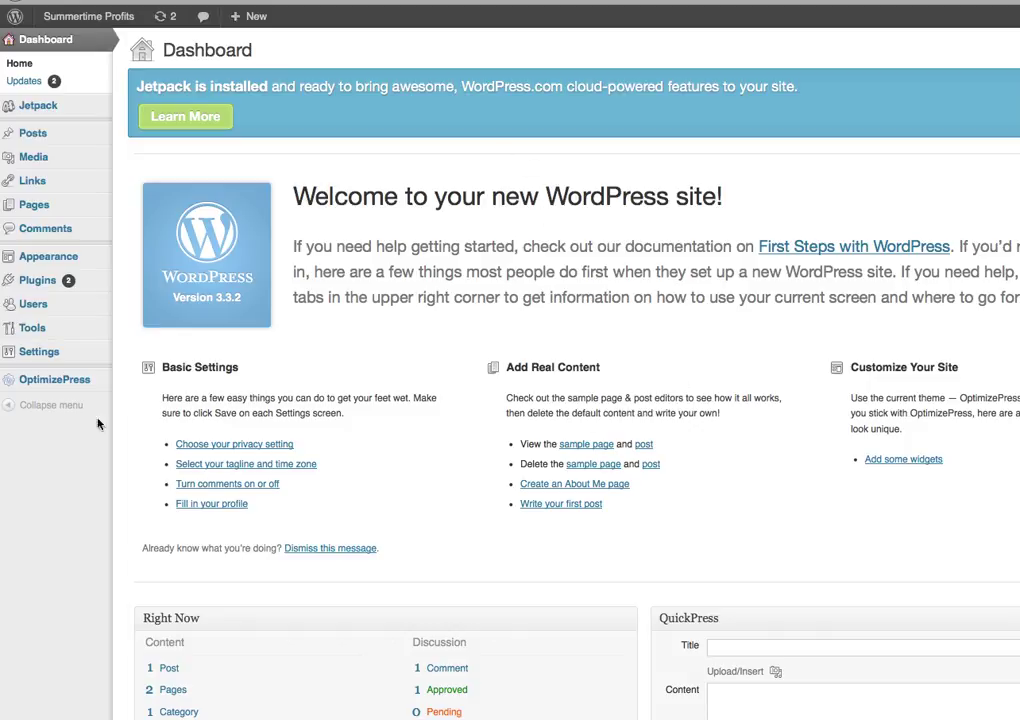
# - Add a new page to the WordPress site and title it "Free Report"
pyautogui.moveTo(78, 381)
pyautogui.moveTo(37, 212)
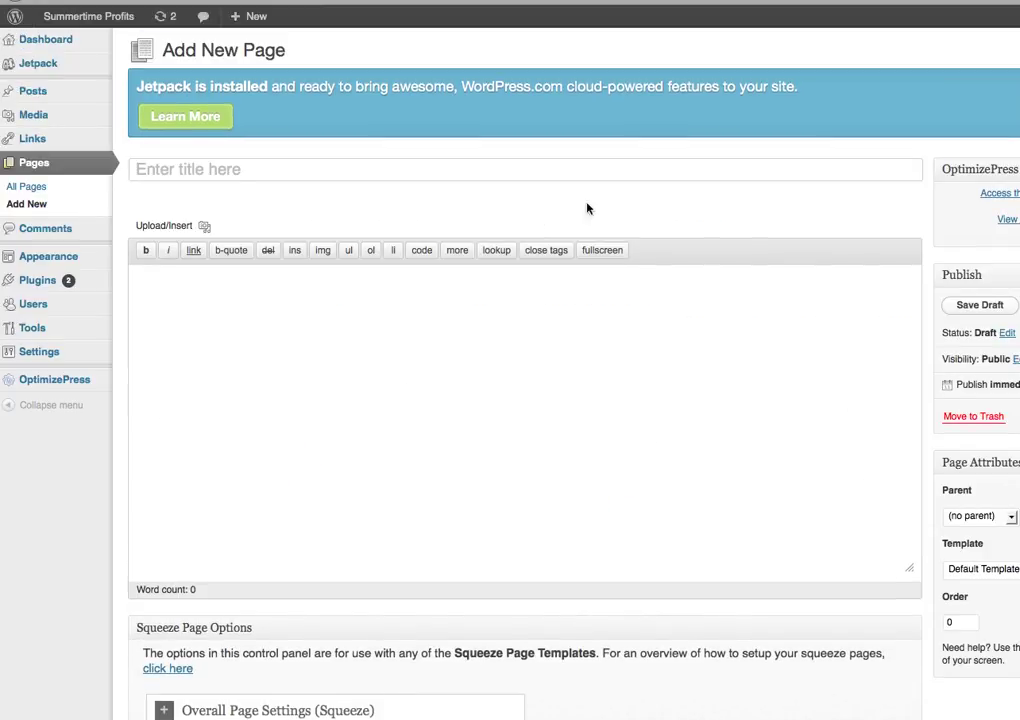
pyautogui.click(364, 176)
pyautogui.write('Free R')
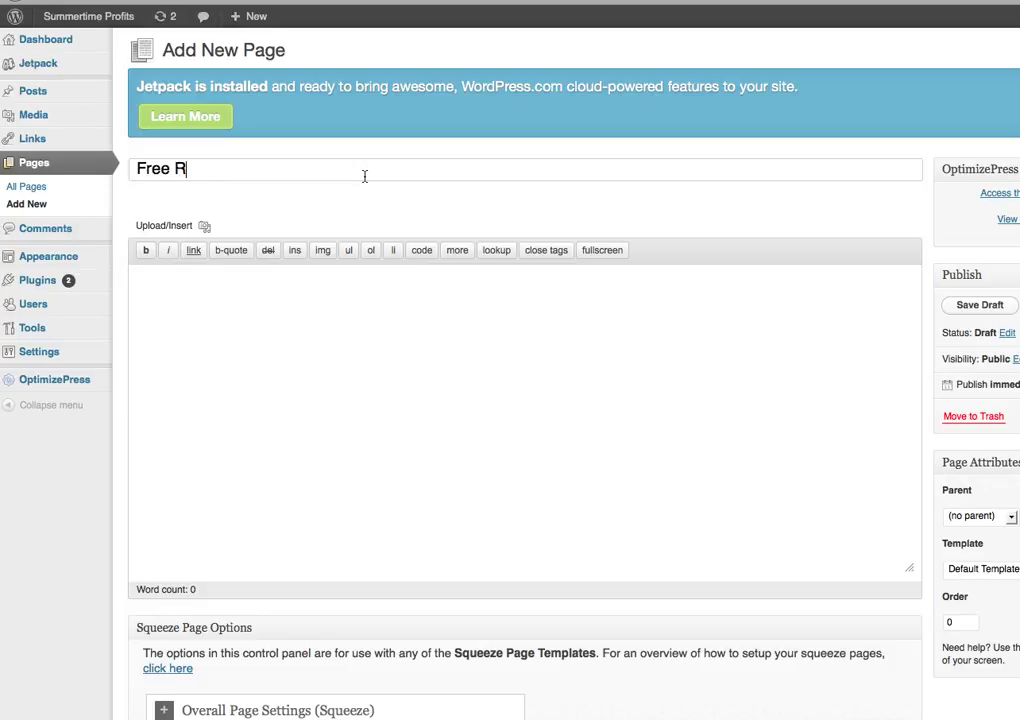
pyautogui.write('eport')
pyautogui.click(587, 412)
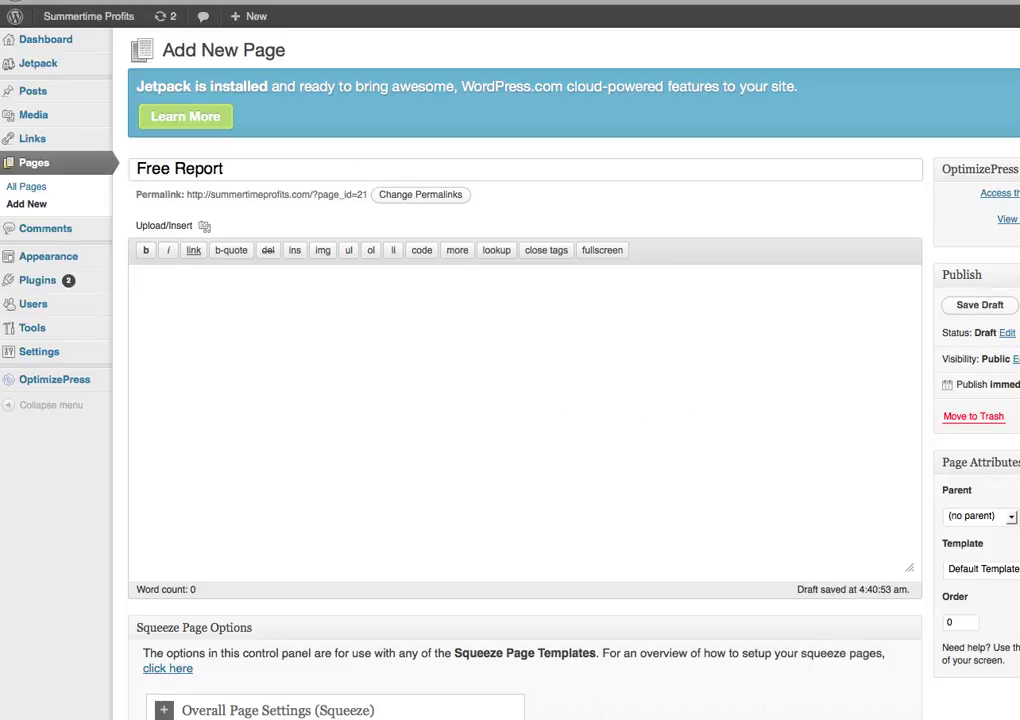
# - Change the site's permalink structure to Post name and save the permalink settings
pyautogui.click(430, 201)
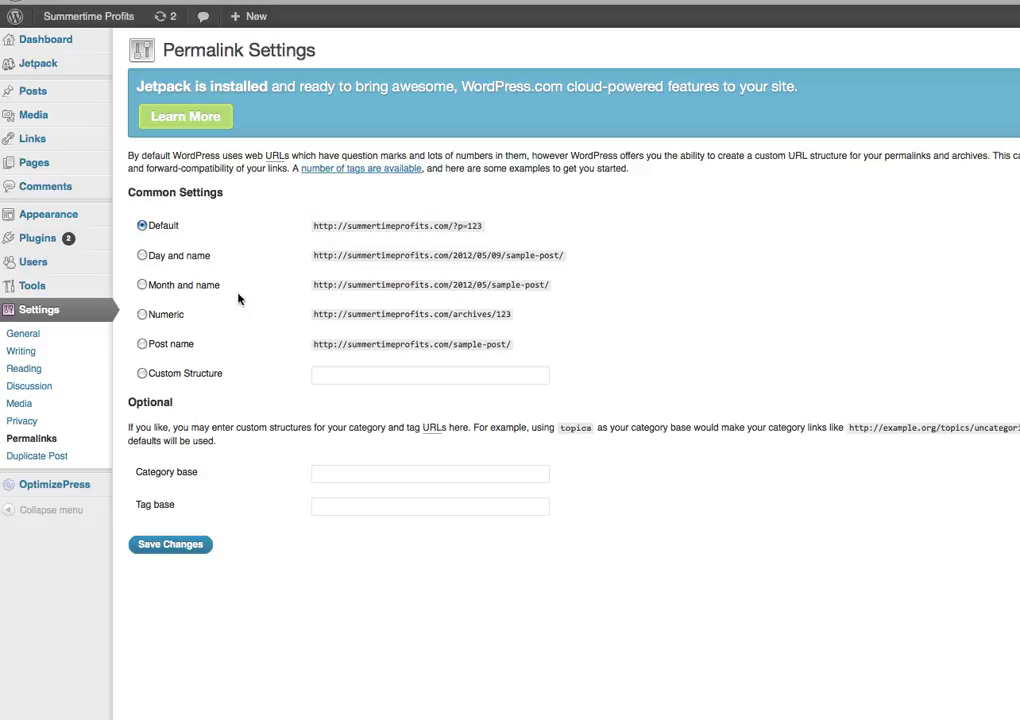
pyautogui.click(142, 343)
pyautogui.moveTo(513, 344); pyautogui.dragTo(332, 344)
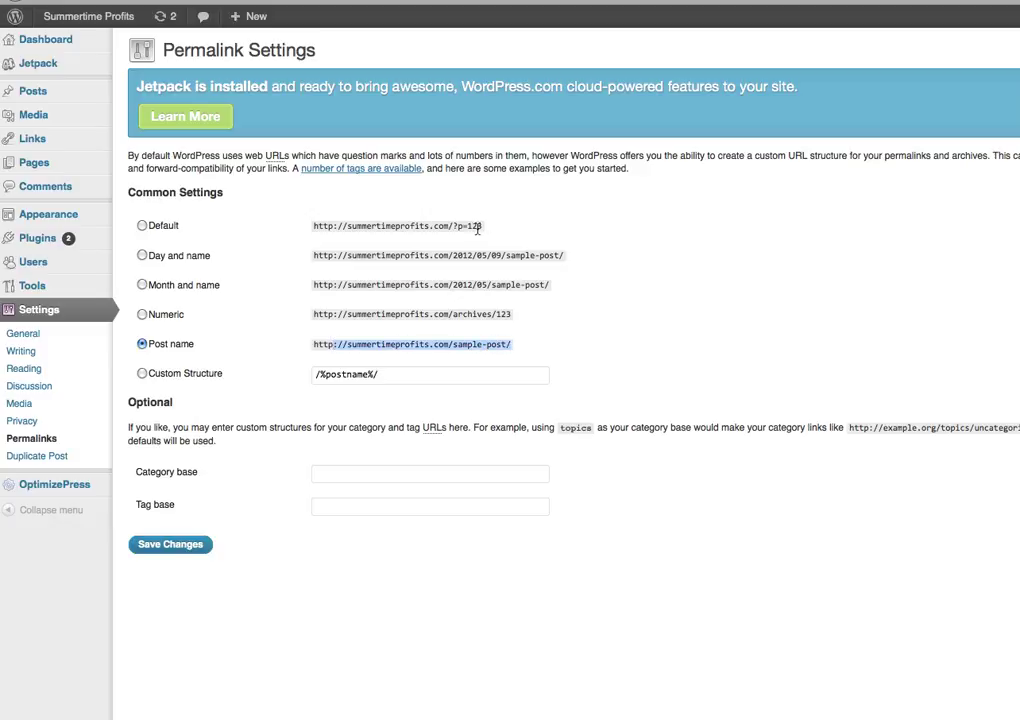
pyautogui.moveTo(457, 227); pyautogui.dragTo(481, 228)
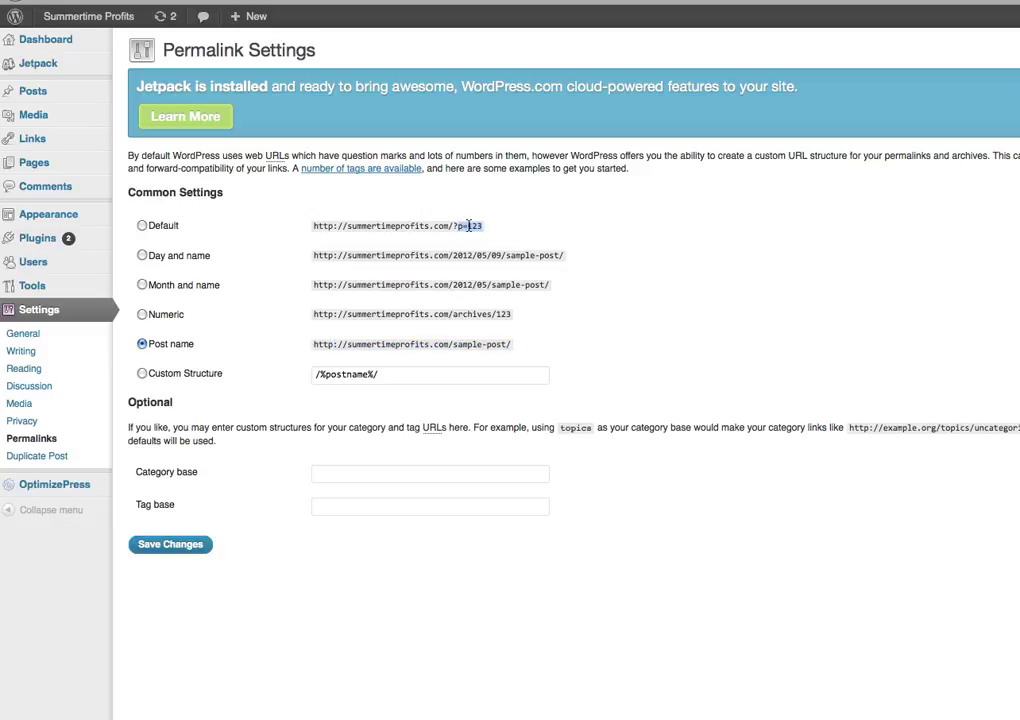
pyautogui.click(572, 321)
pyautogui.moveTo(518, 346); pyautogui.dragTo(312, 346)
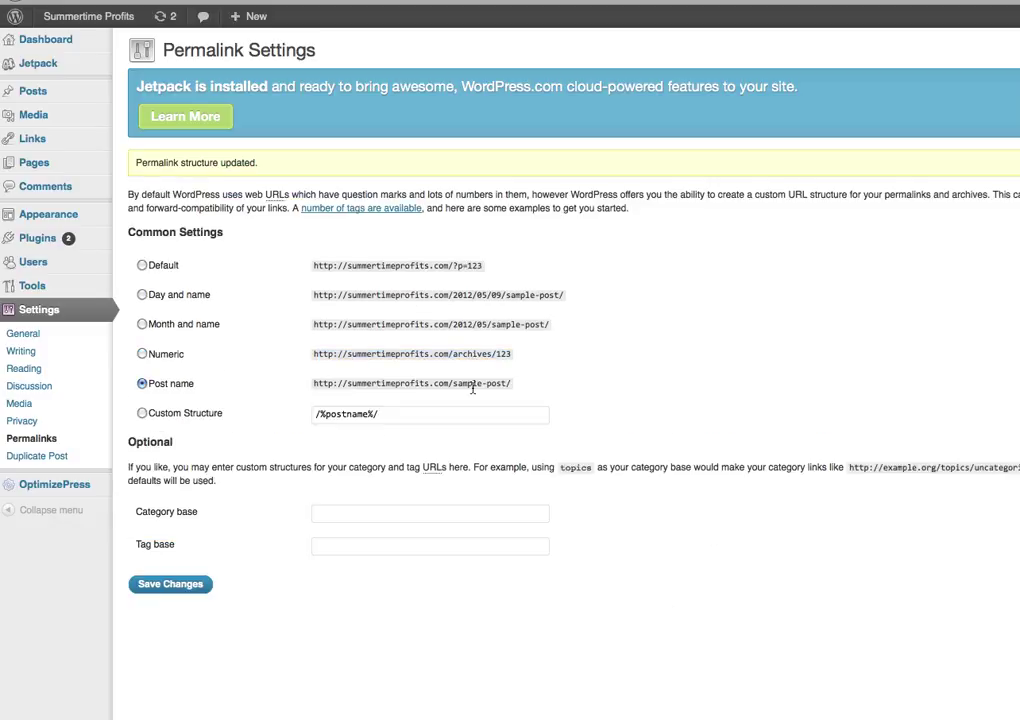
# - Add another new page titled "Free Report" and check its permalink
pyautogui.moveTo(50, 164)
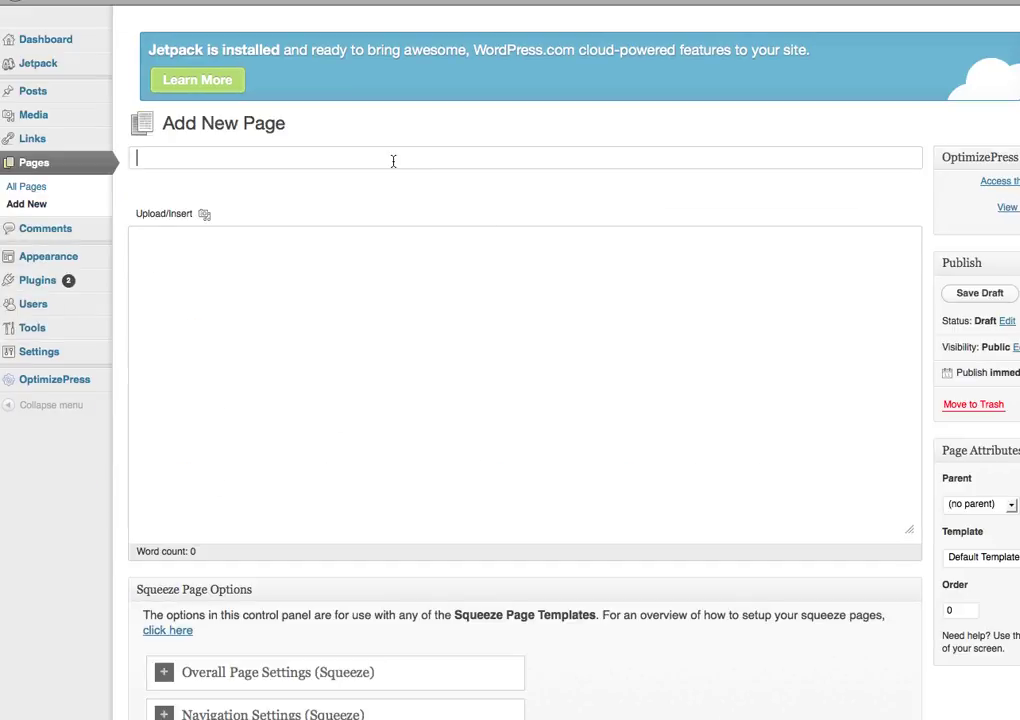
pyautogui.write('Free')
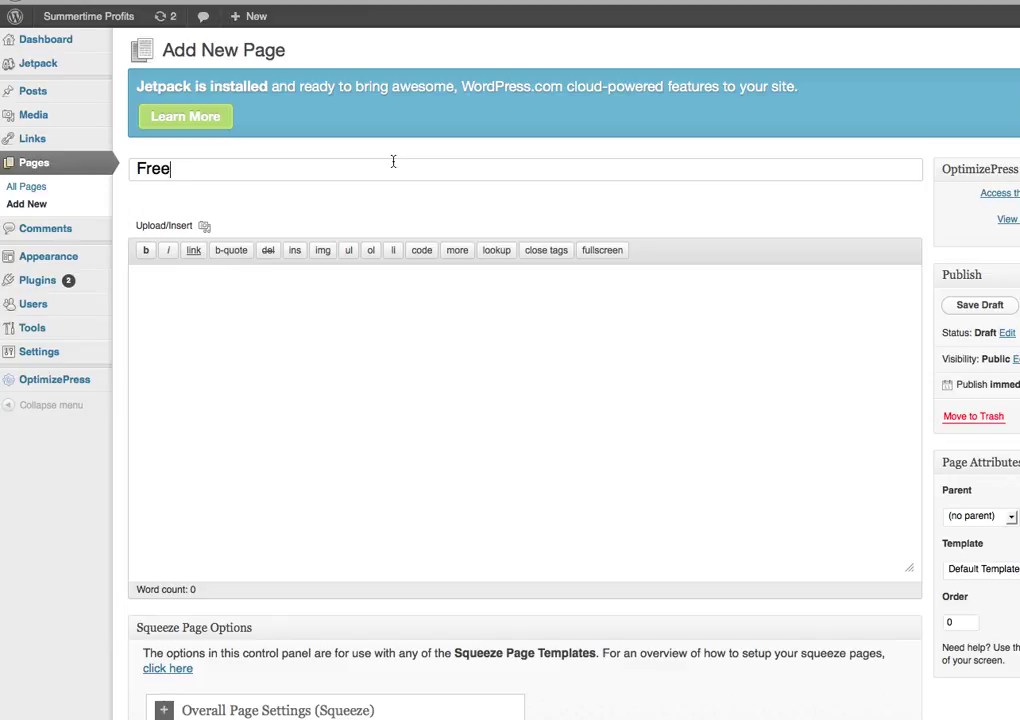
pyautogui.write(' Report')
pyautogui.click(562, 426)
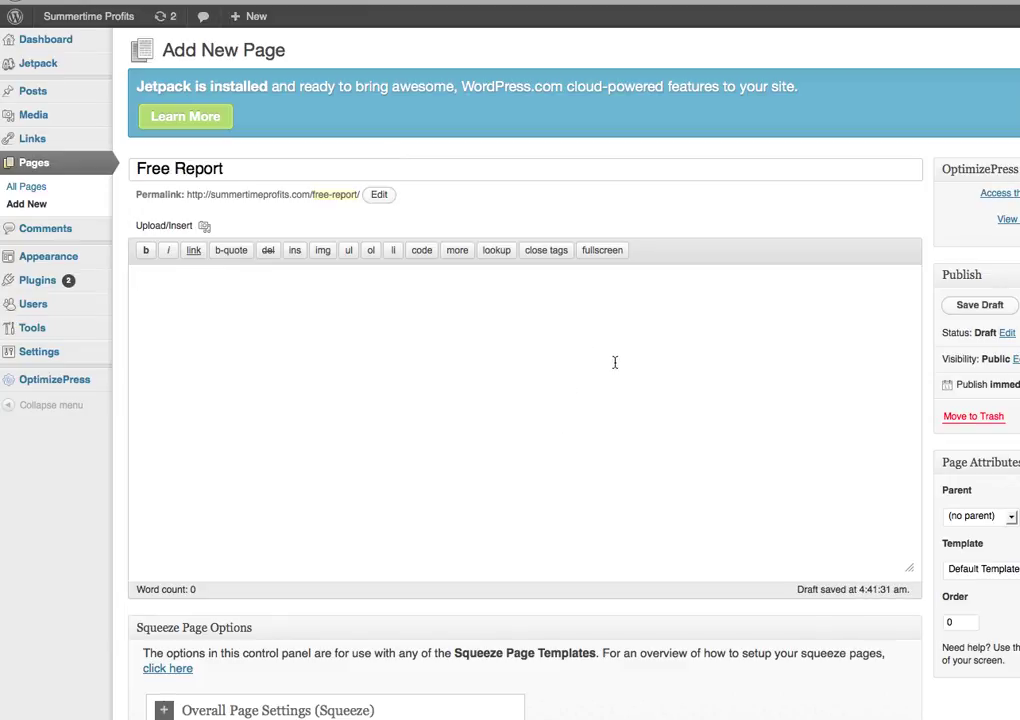
pyautogui.moveTo(189, 194); pyautogui.dragTo(318, 196)
pyautogui.click(417, 360)
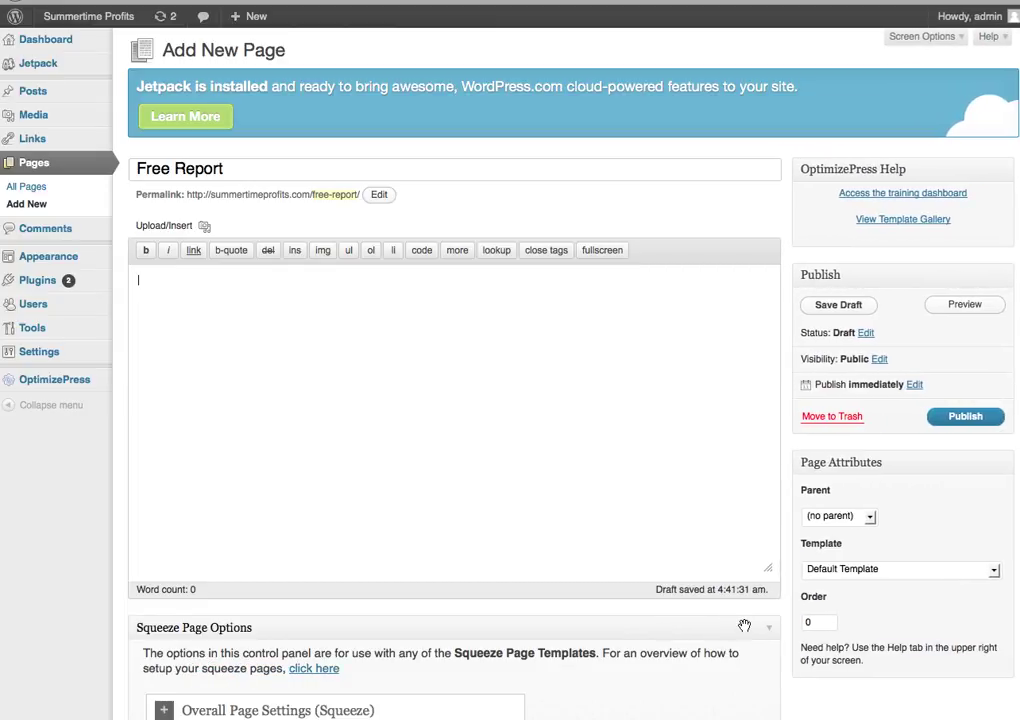
# - Assign the Squeeze 10 template to the Free Report page
pyautogui.click(938, 574)
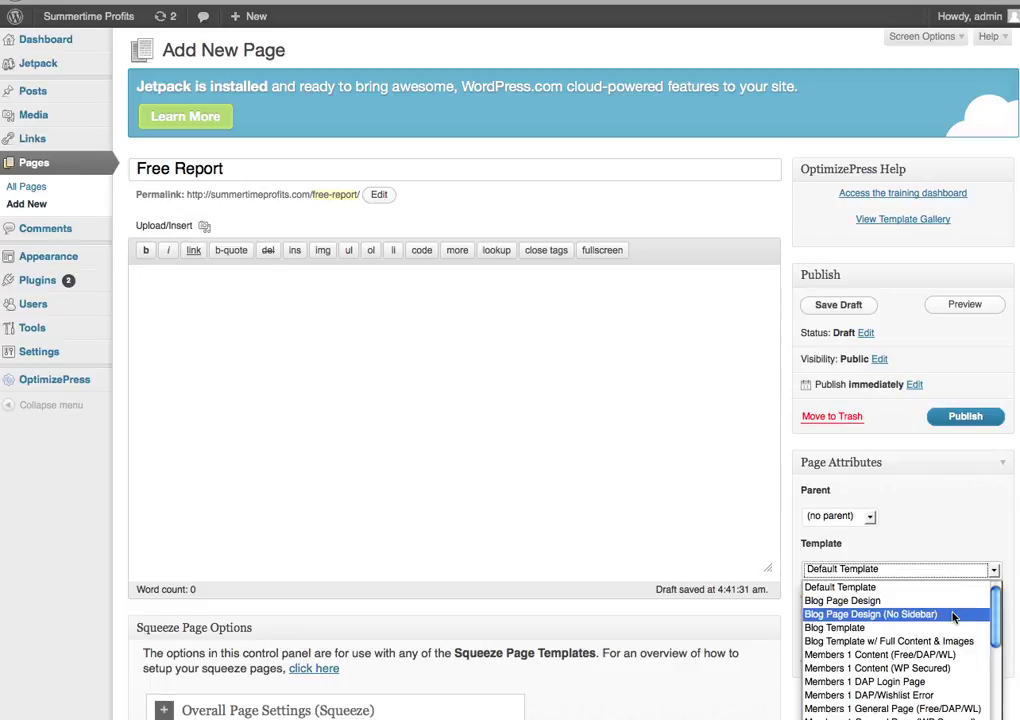
pyautogui.scroll(-4, 953, 617)
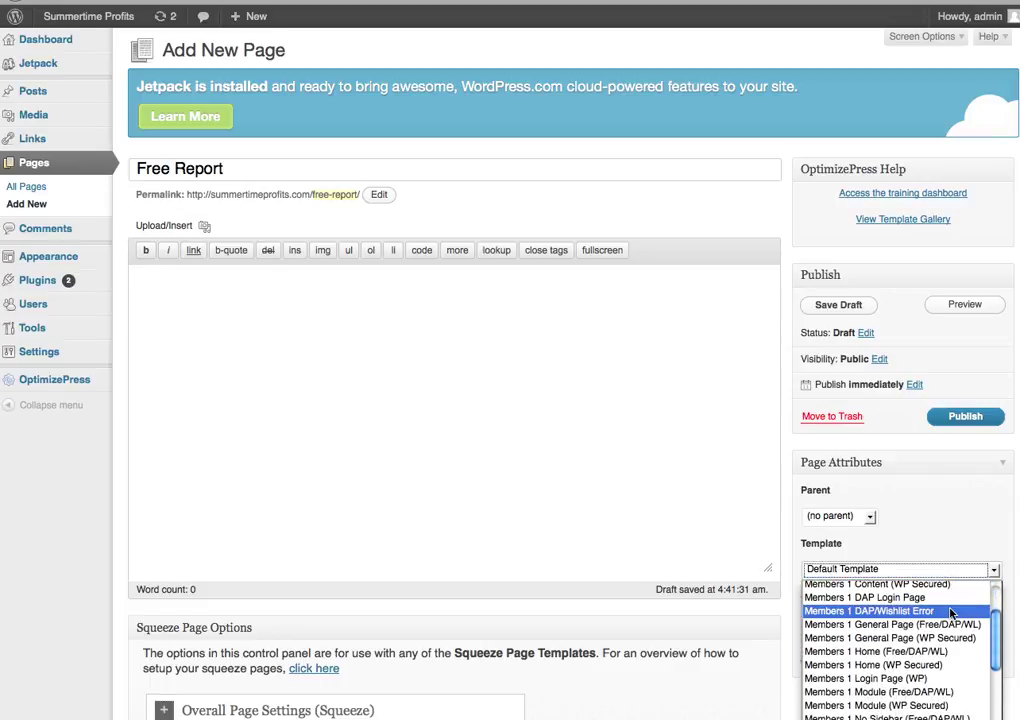
pyautogui.scroll(-3, 951, 613)
pyautogui.scroll(-1, 953, 615)
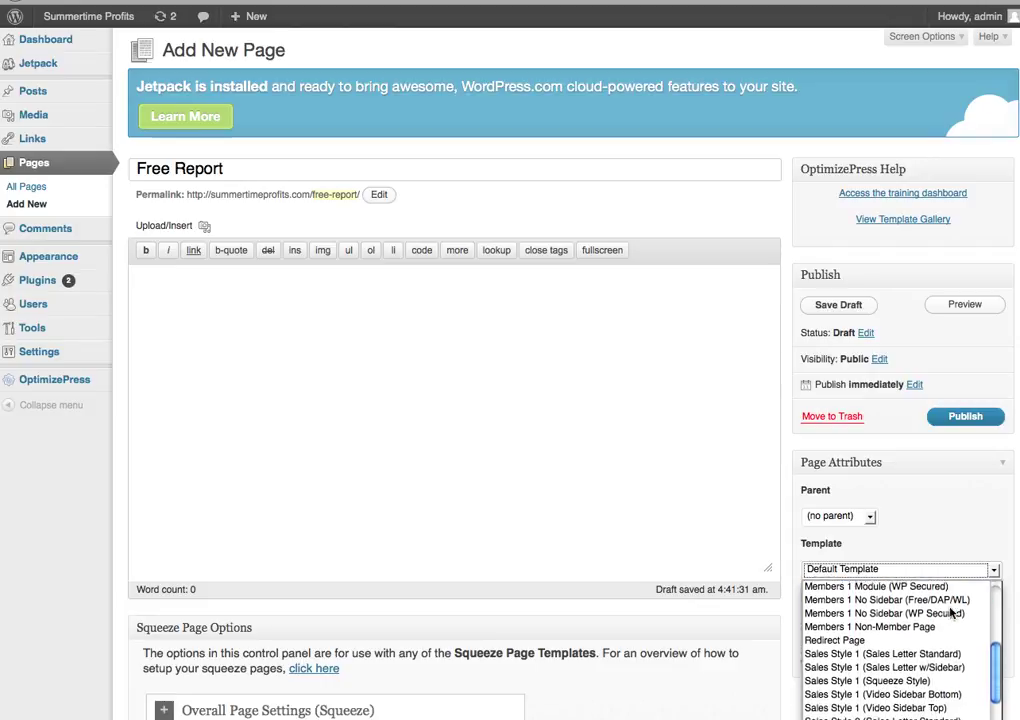
pyautogui.scroll(-5, 951, 613)
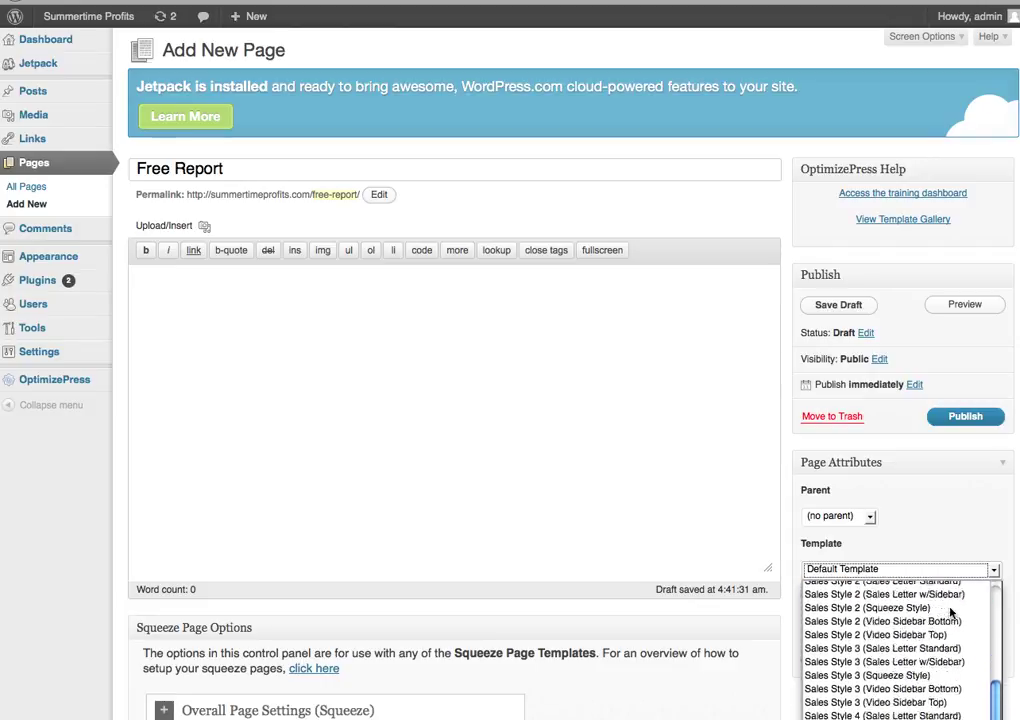
pyautogui.scroll(-9, 951, 613)
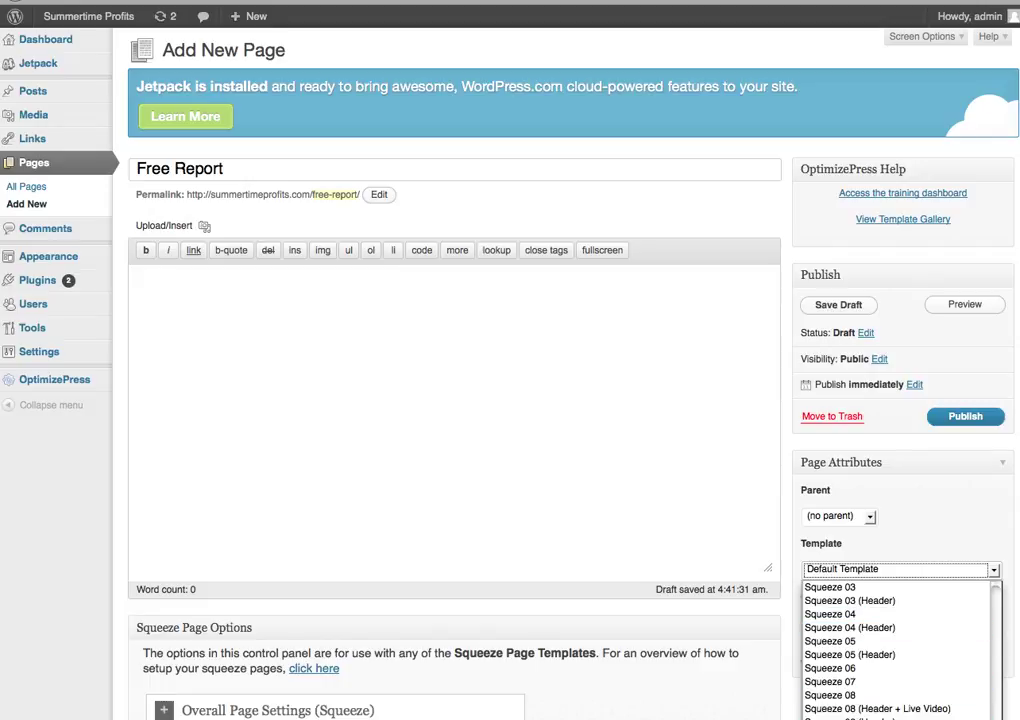
pyautogui.click(832, 718)
pyautogui.click(880, 624)
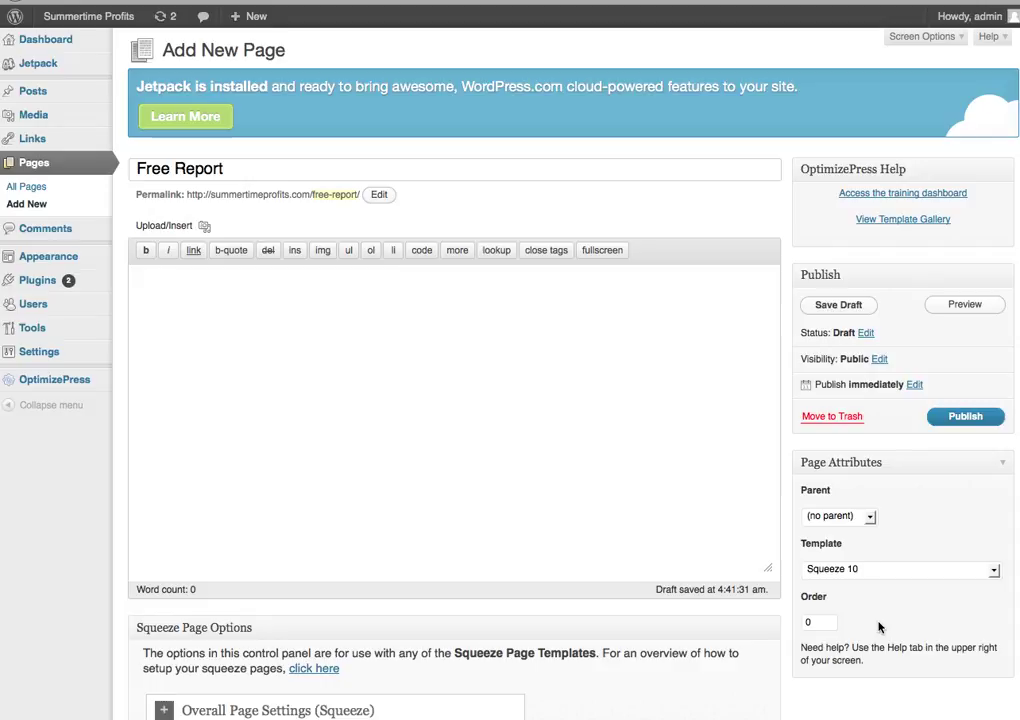
# - Publish the Free Report page, view it on the live site and return to editing
pyautogui.click(953, 418)
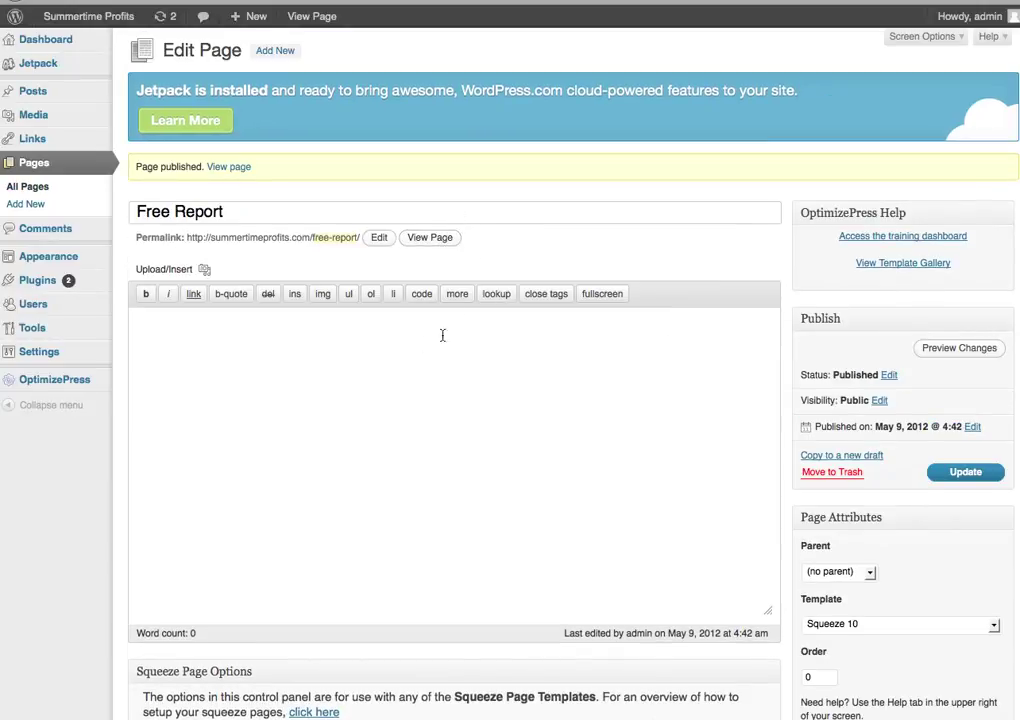
pyautogui.click(431, 239)
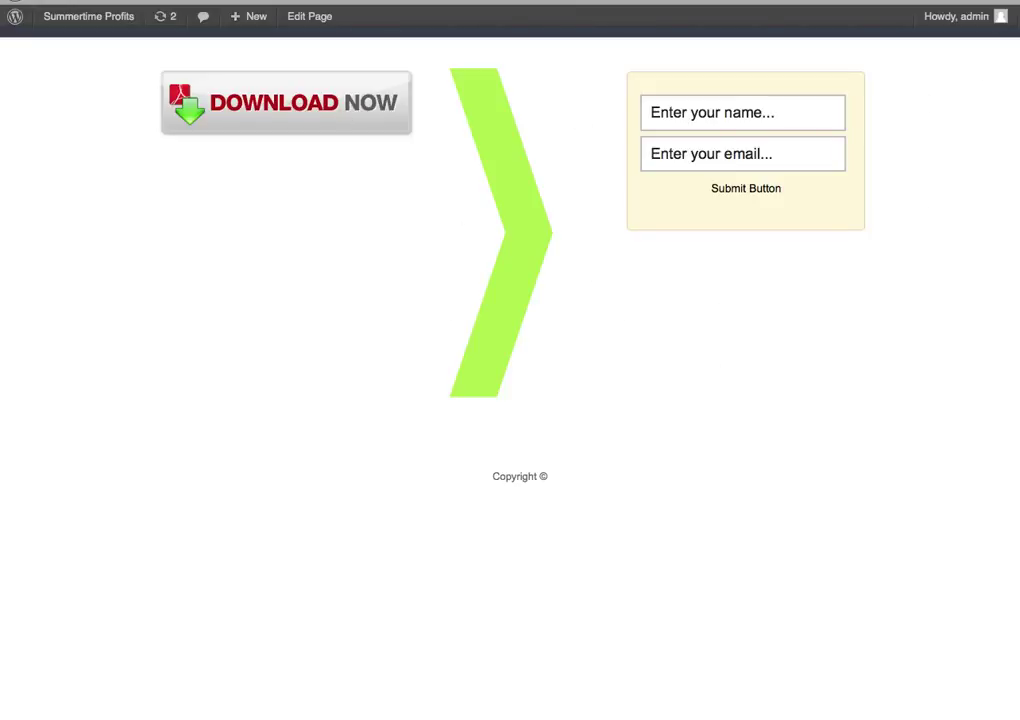
pyautogui.press('super+w')
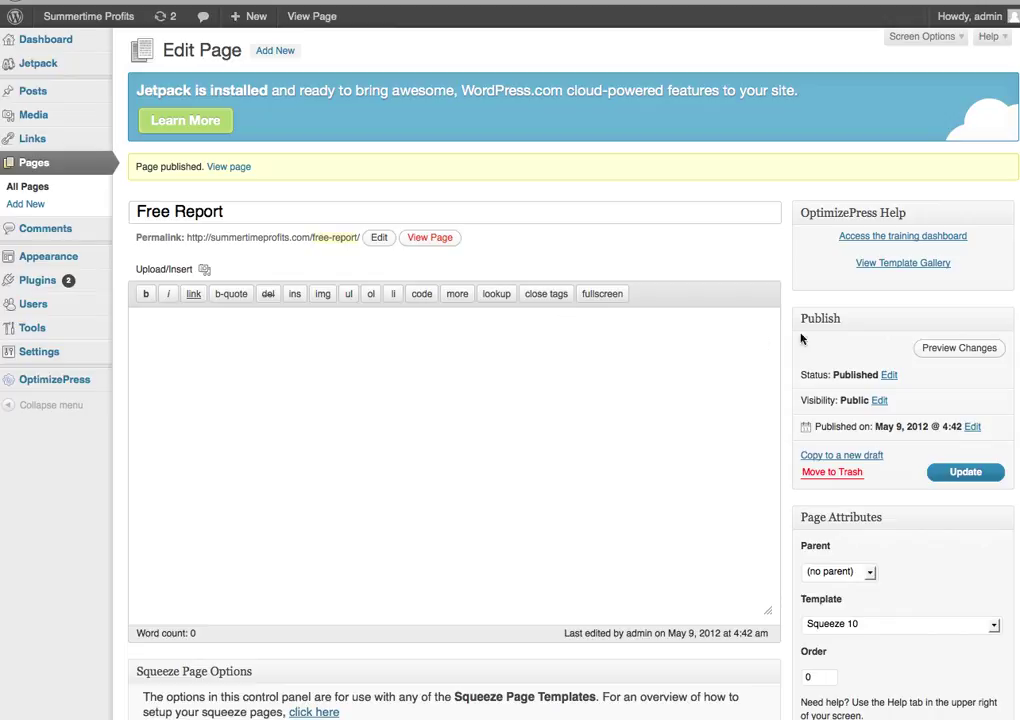
# - Look over the setting groups under Squeeze Page Options and Launch Page & Sales Letter Options
pyautogui.scroll(-5, 785, 330)
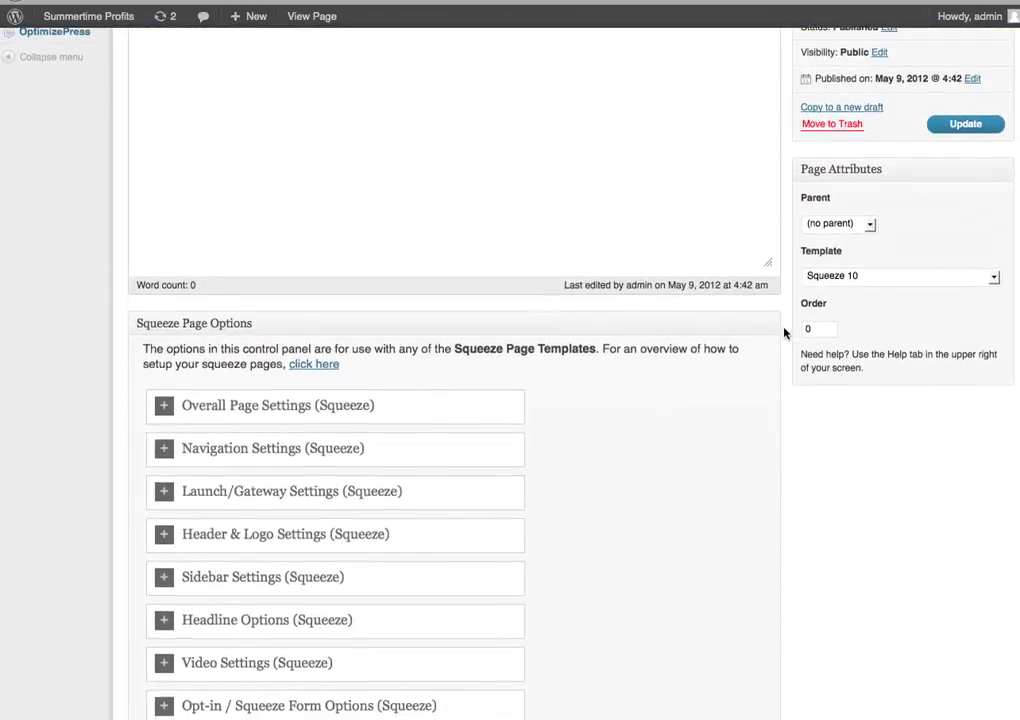
pyautogui.scroll(-1, 785, 332)
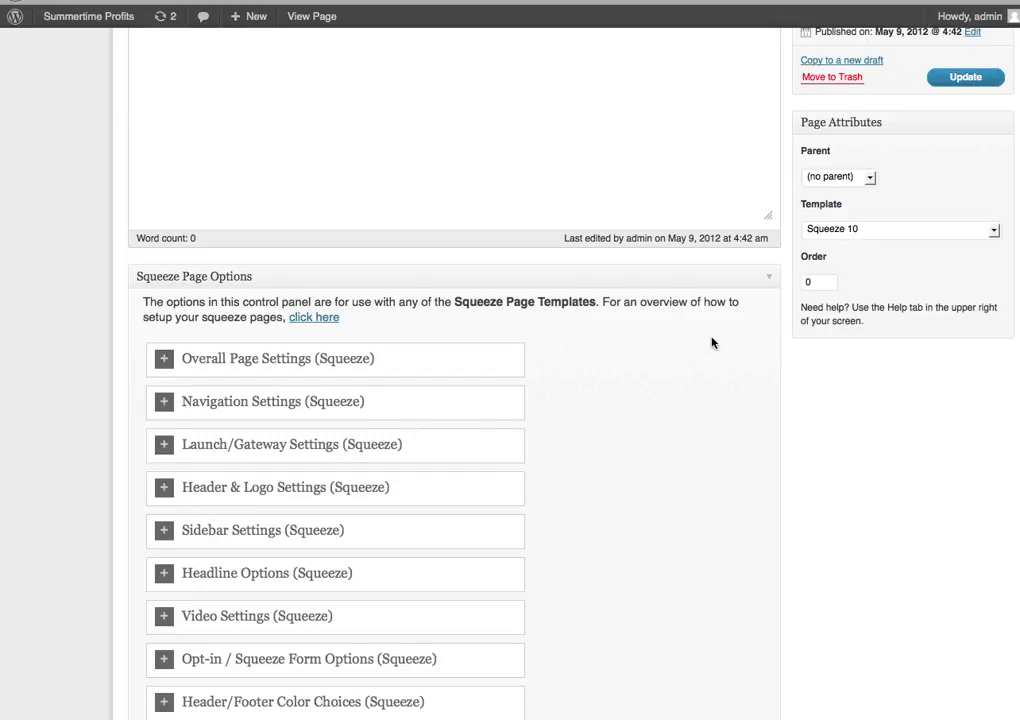
pyautogui.scroll(-1, 713, 342)
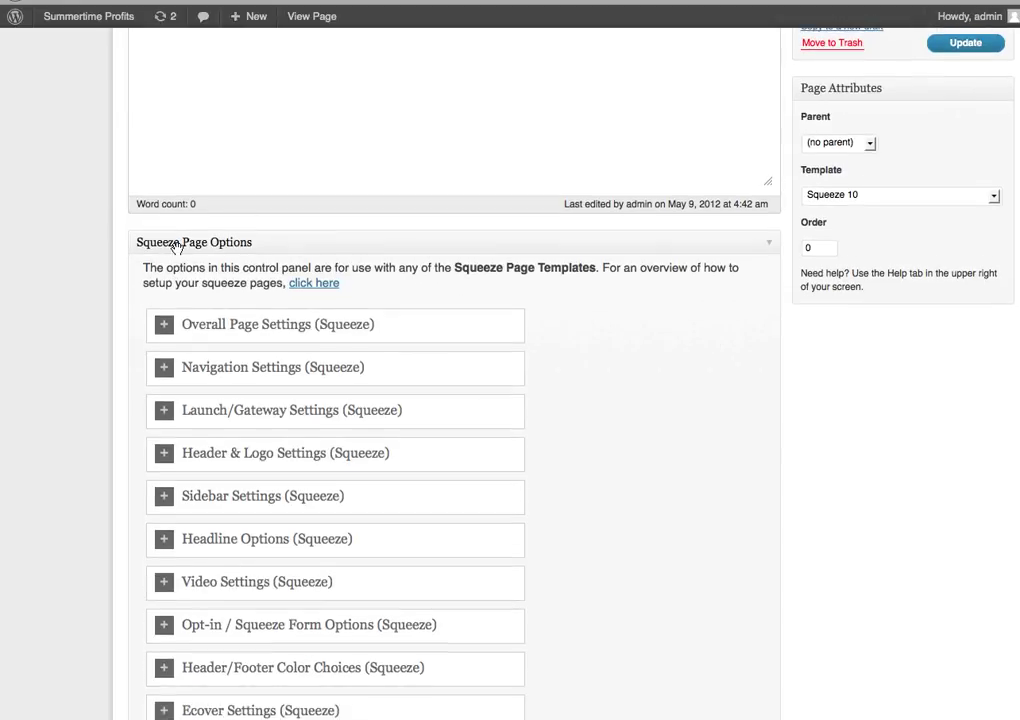
pyautogui.scroll(-12, 170, 250)
pyautogui.scroll(-3, 176, 247)
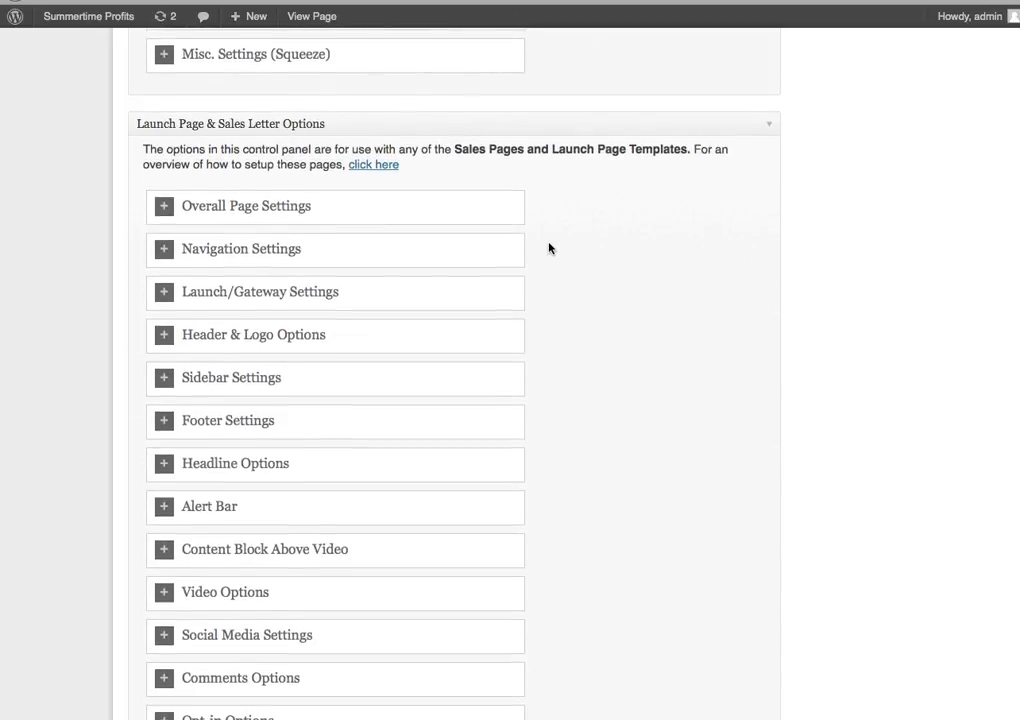
pyautogui.scroll(10, 549, 246)
pyautogui.scroll(5, 549, 248)
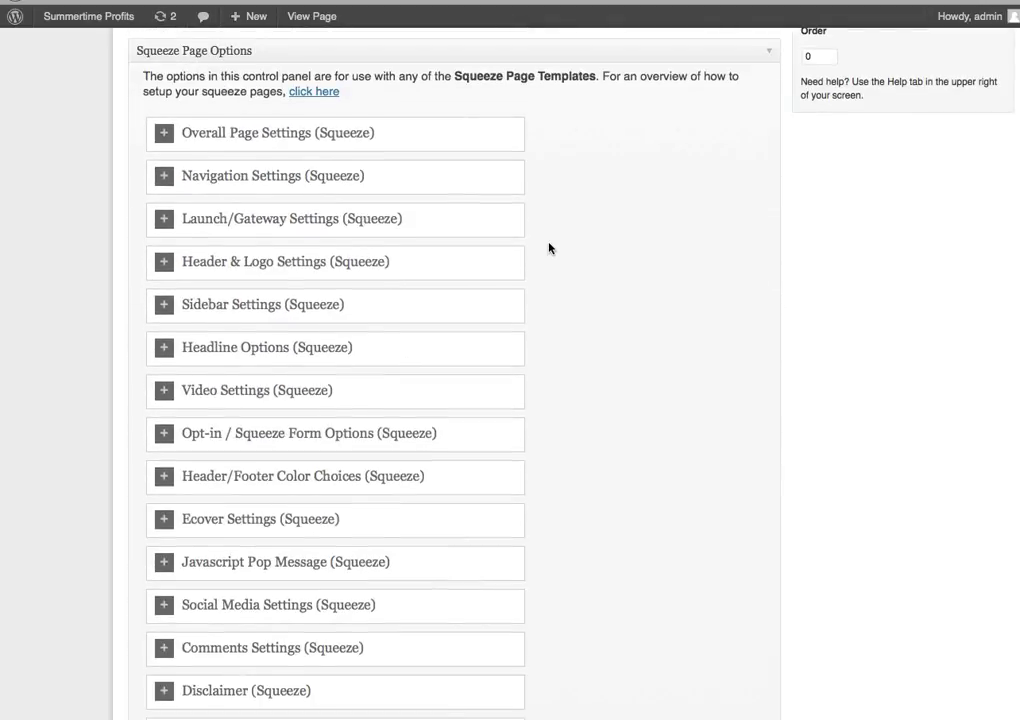
pyautogui.scroll(-3, 549, 248)
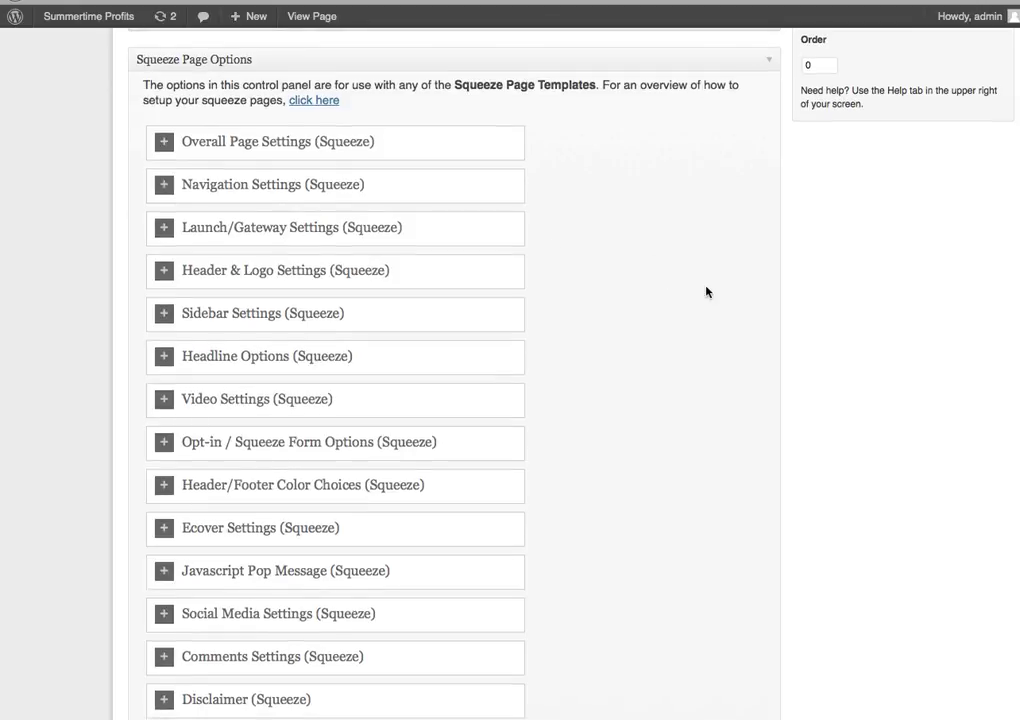
# - Enable the main headline's settings within the squeeze page's Headline Options
pyautogui.click(166, 360)
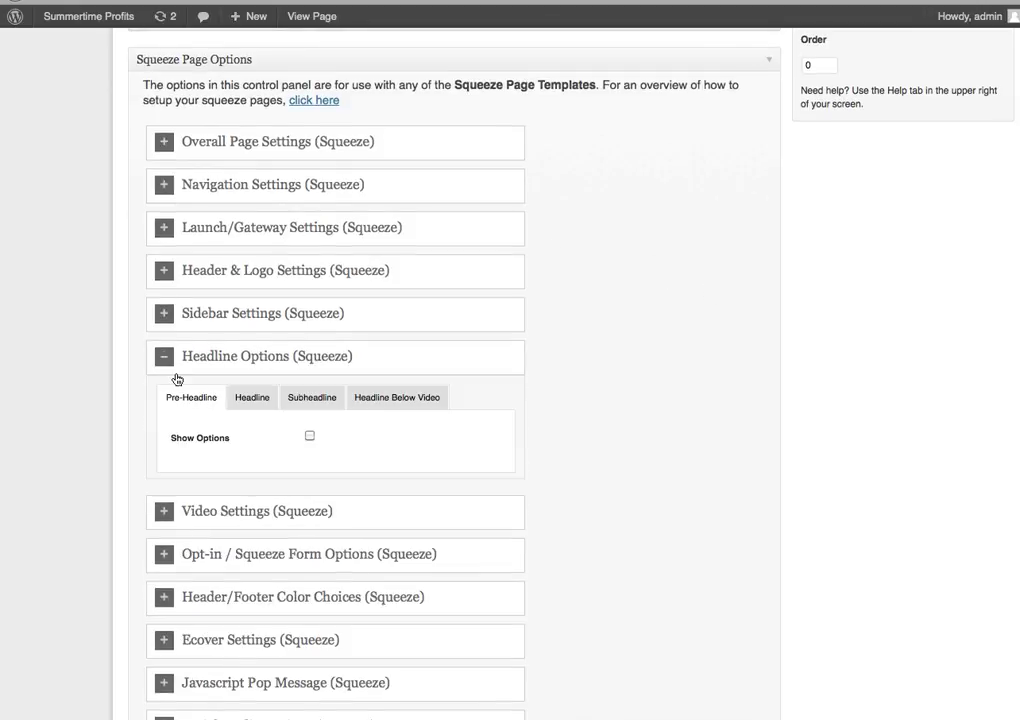
pyautogui.click(163, 359)
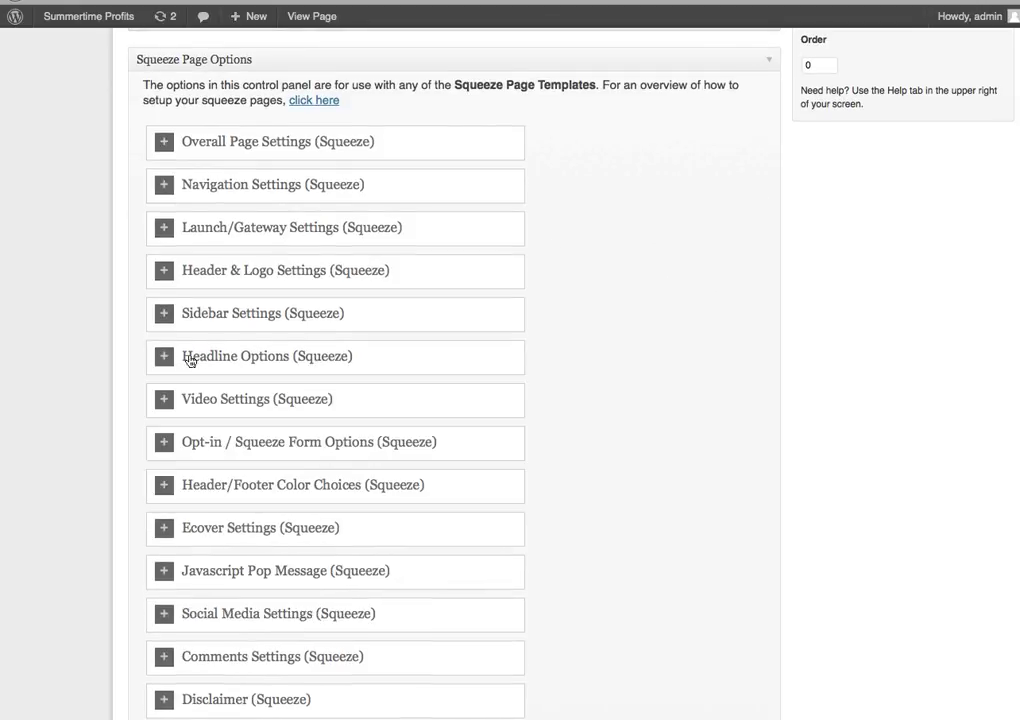
pyautogui.click(163, 359)
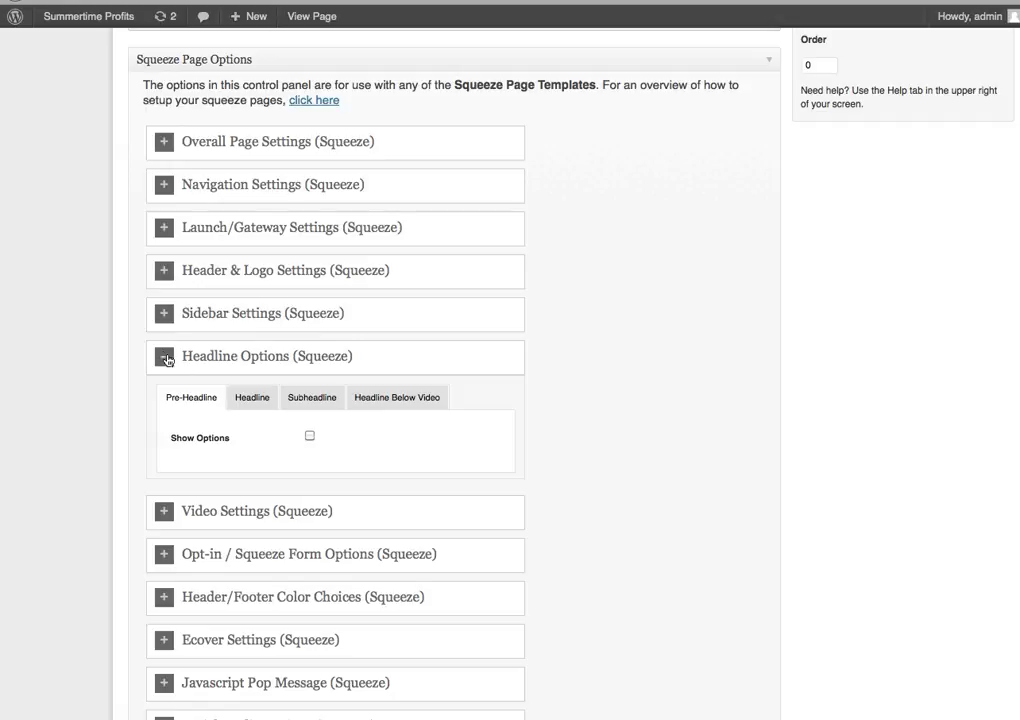
pyautogui.click(257, 404)
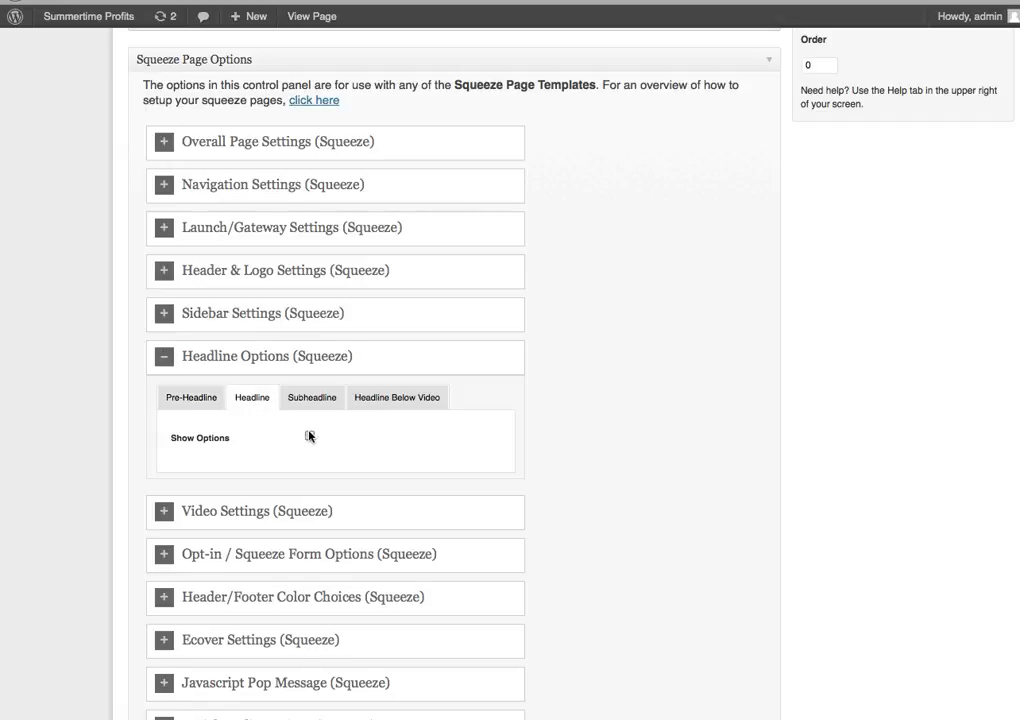
pyautogui.click(308, 435)
# - Enter the headline "Discover These Amazing Traffic Methods That Will Explode Your Business"
pyautogui.scroll(-3, 611, 348)
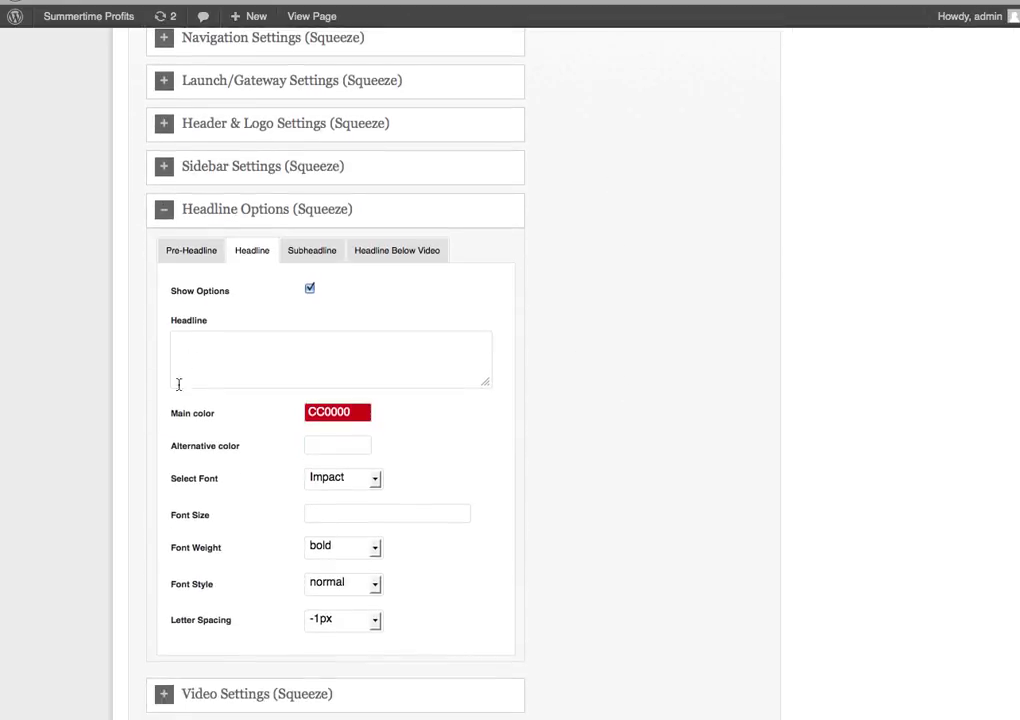
pyautogui.click(367, 341)
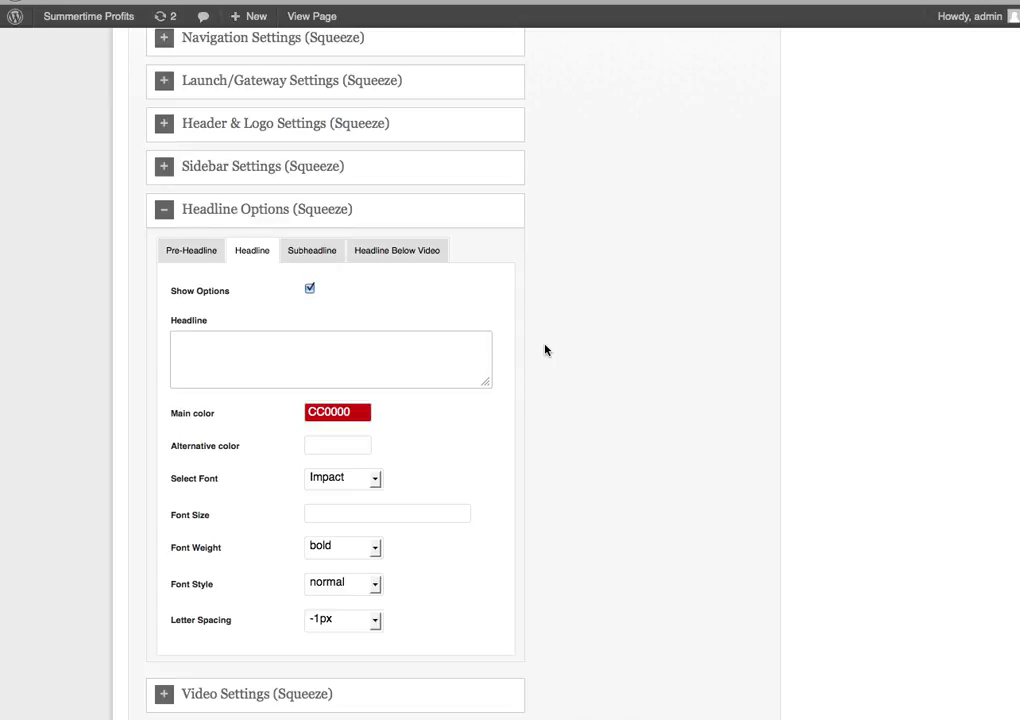
pyautogui.write('Discover These Ama')
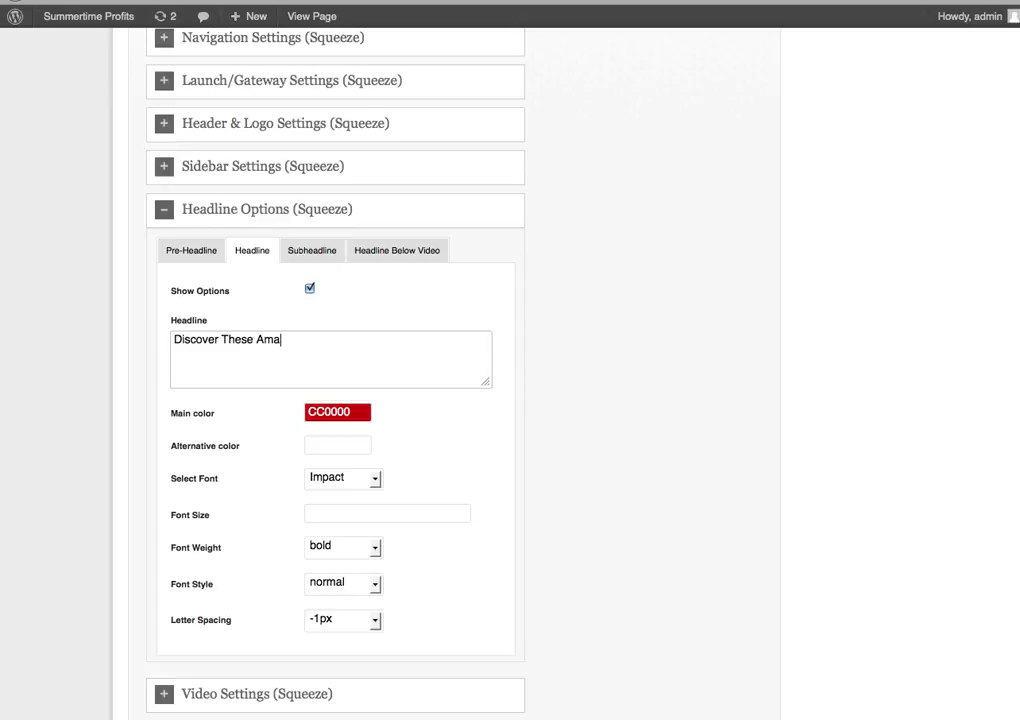
pyautogui.write('zing Traffic Methods Th')
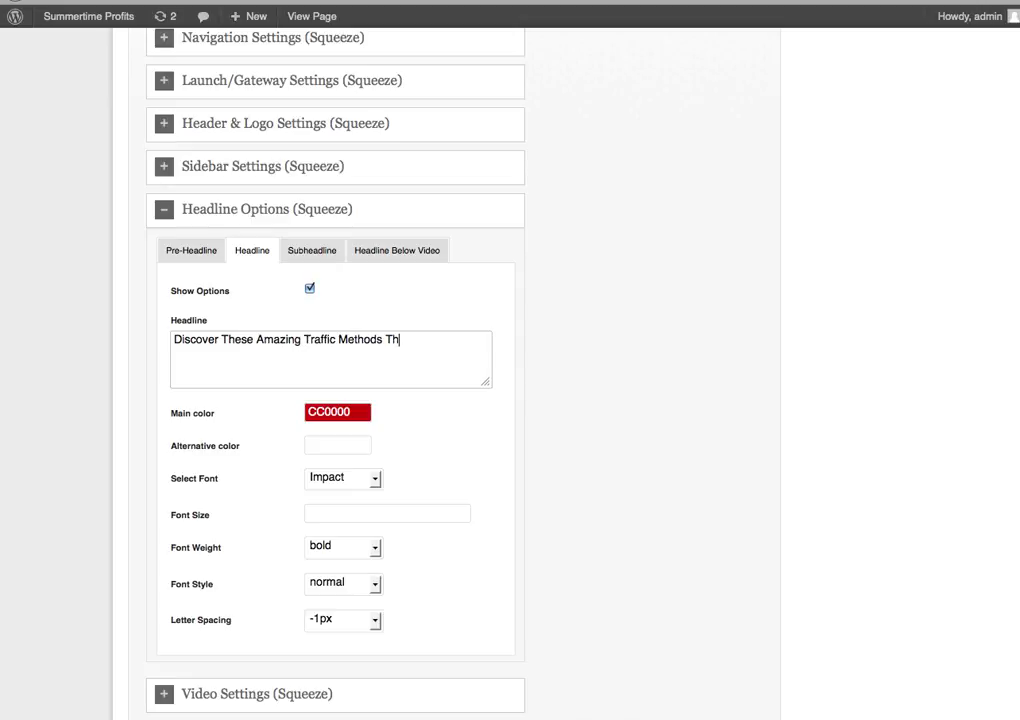
pyautogui.write('at Will Explode Your ')
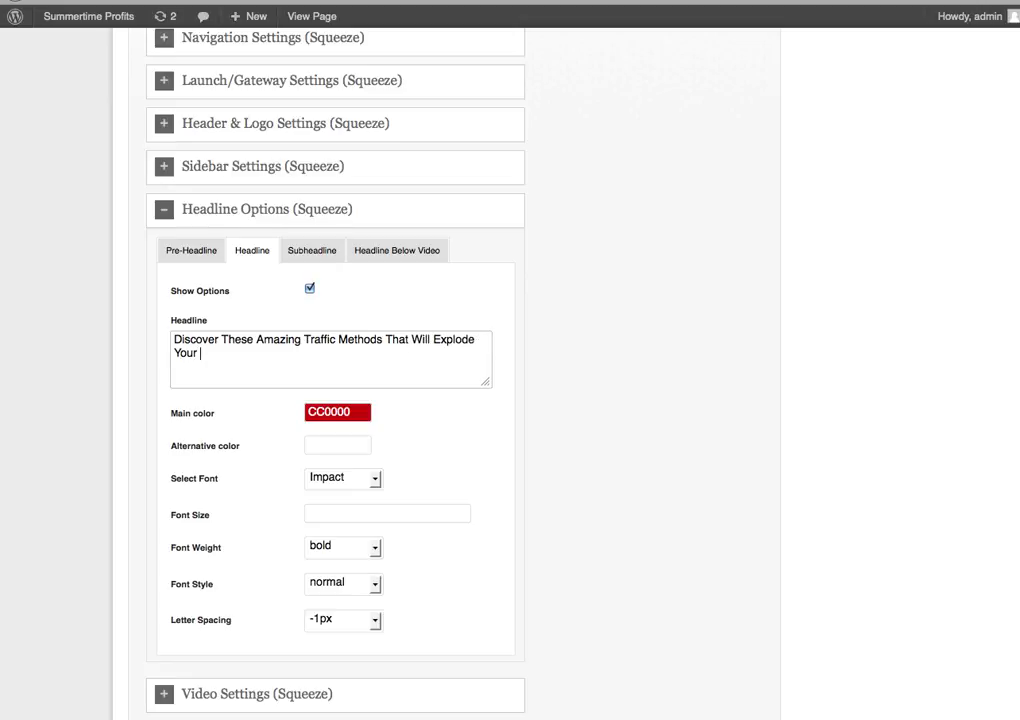
pyautogui.write('Business')
# - Update the Free Report page and view its new headline on the live site
pyautogui.scroll(5, 840, 405)
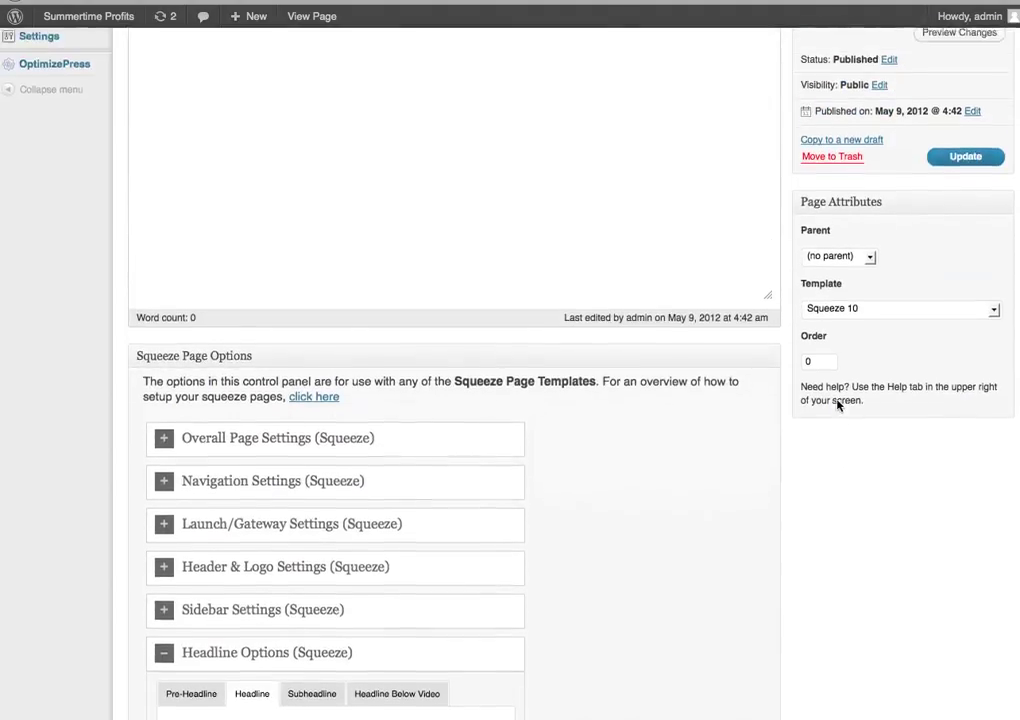
pyautogui.click(968, 157)
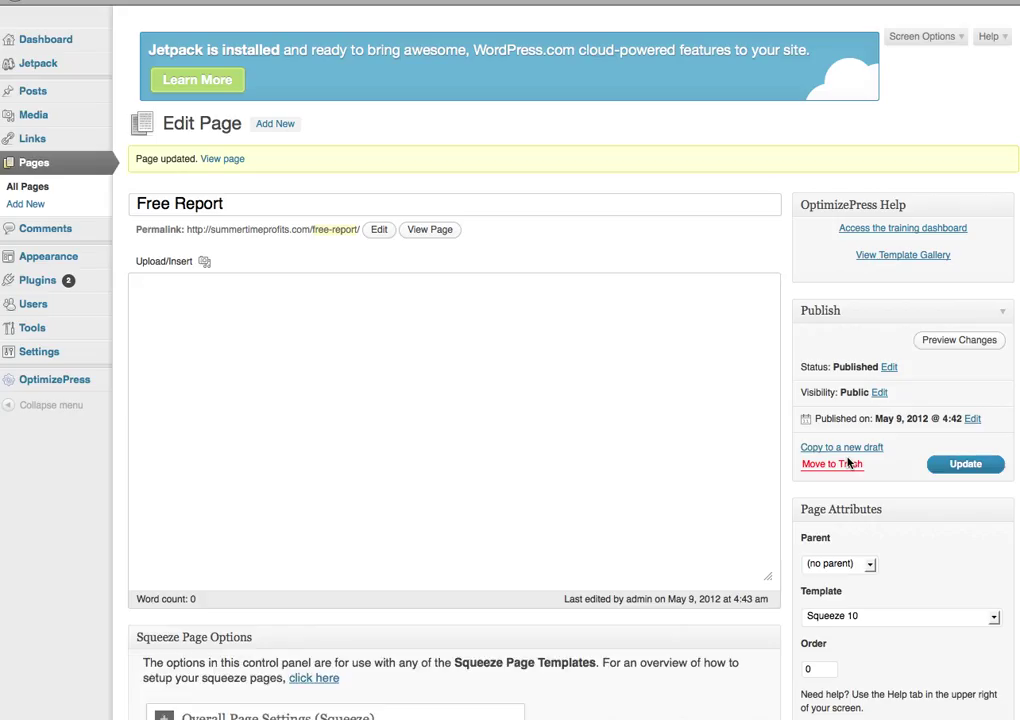
pyautogui.click(440, 229)
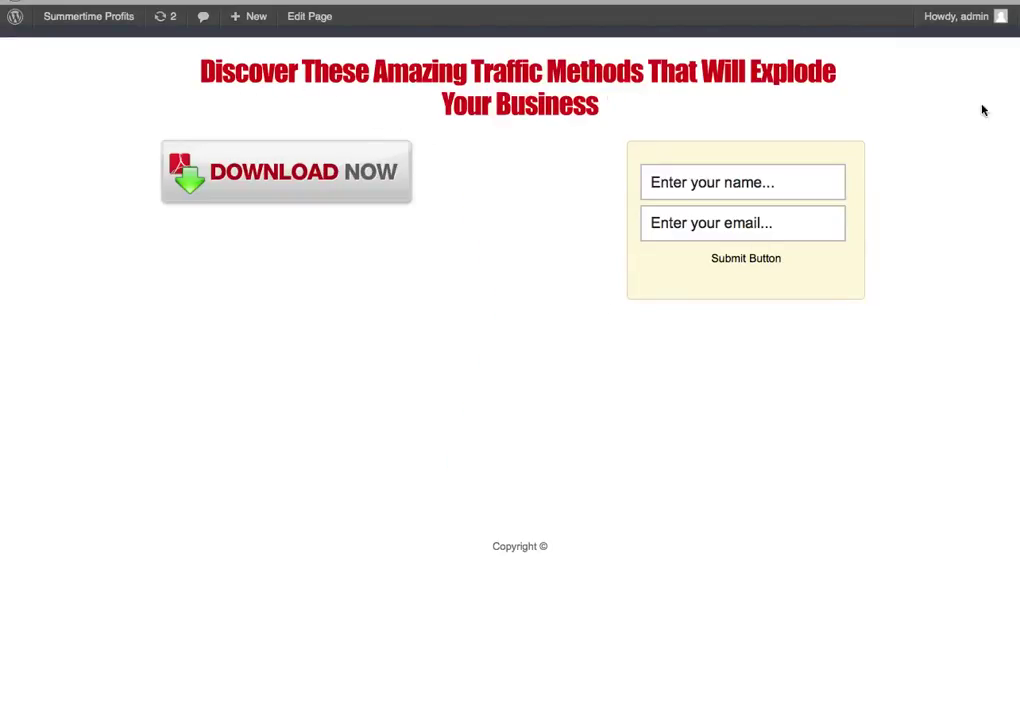
# - Enable the PDF icon on Template 10 in the squeeze page's Misc. Settings and update the Free Report page
pyautogui.press('super+bracketleft')
pyautogui.scroll(-8, 667, 326)
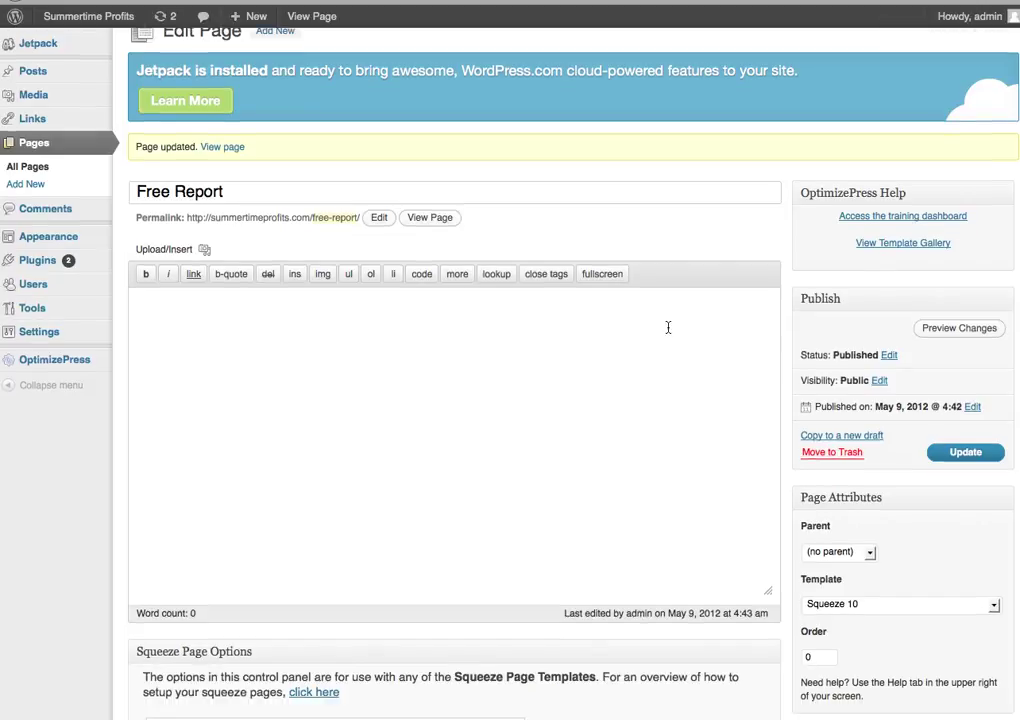
pyautogui.scroll(-3, 668, 327)
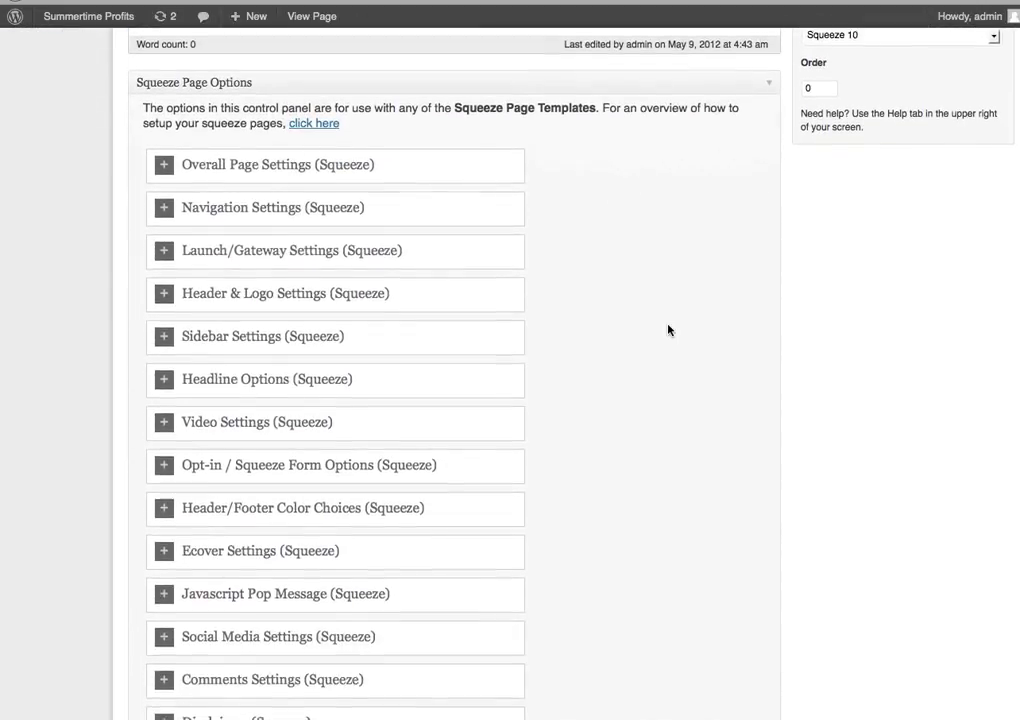
pyautogui.scroll(-3, 668, 327)
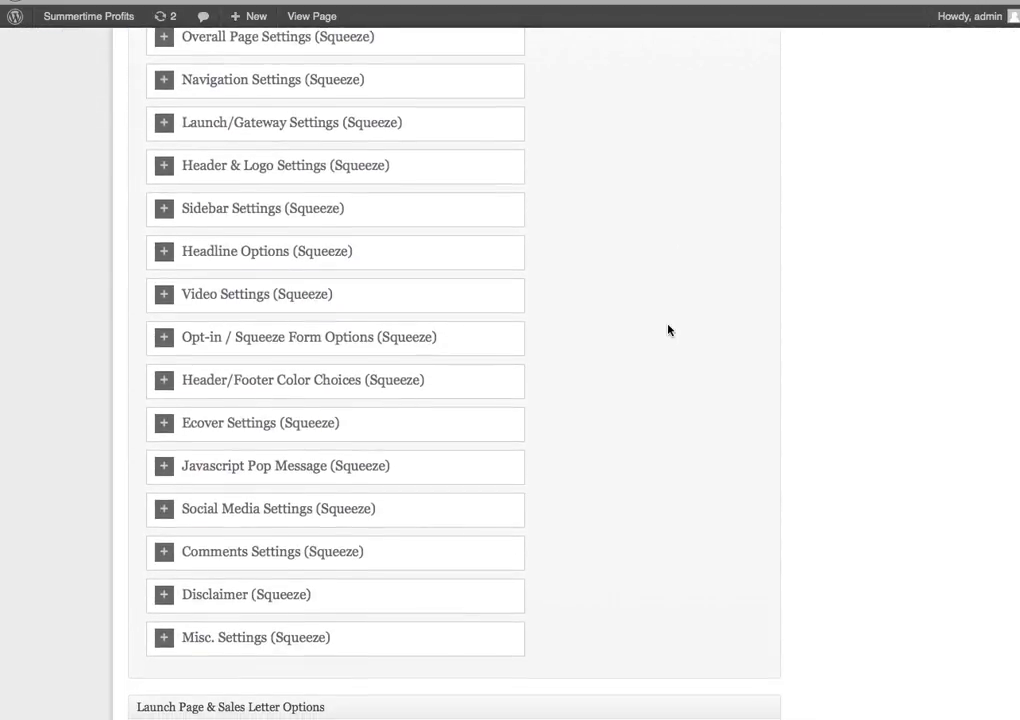
pyautogui.scroll(-3, 667, 330)
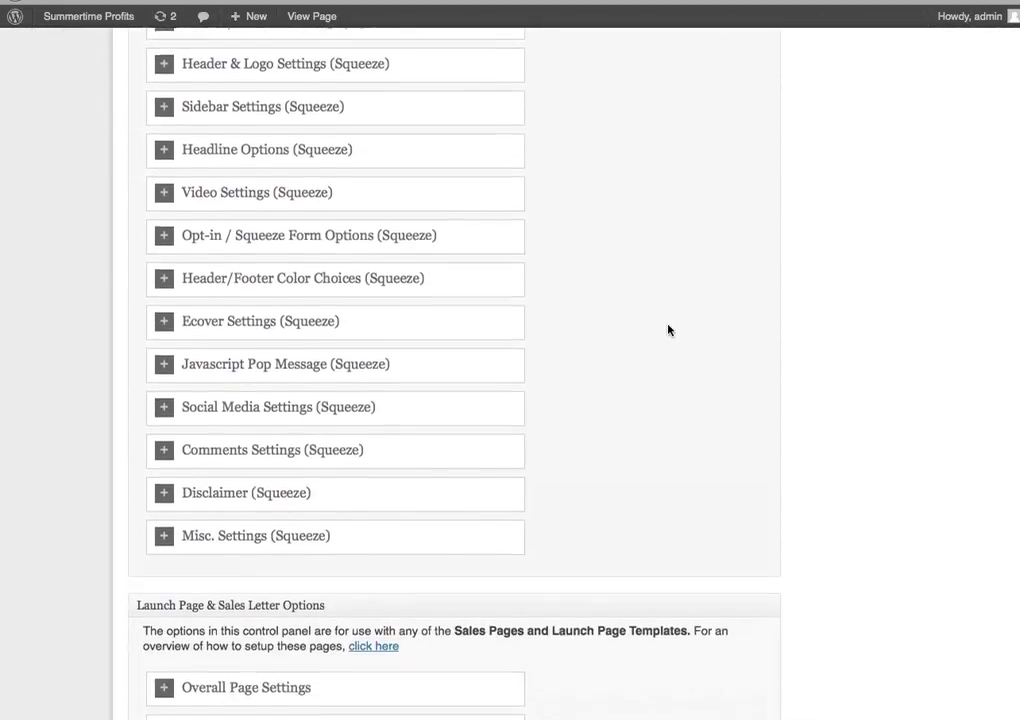
pyautogui.click(165, 539)
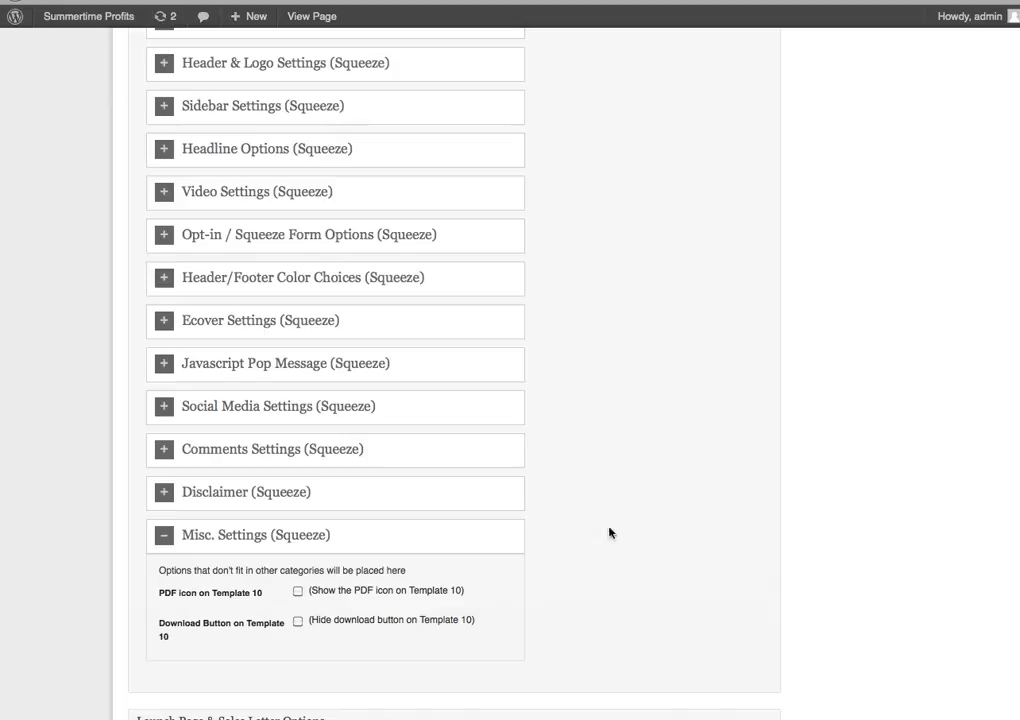
pyautogui.click(297, 592)
pyautogui.scroll(10, 837, 564)
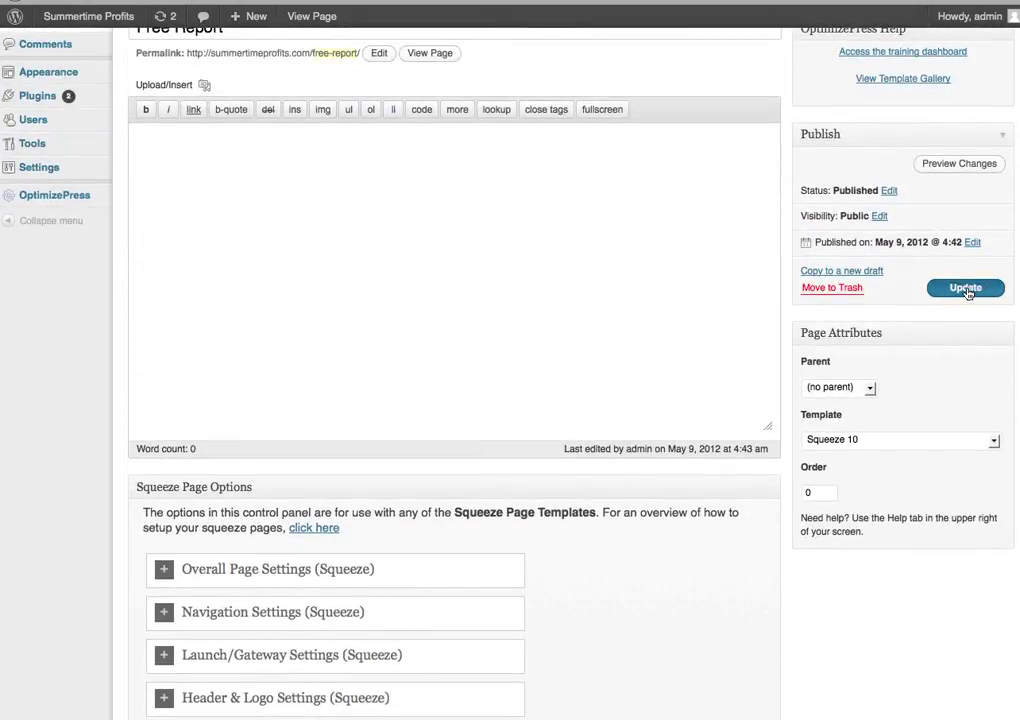
pyautogui.click(966, 289)
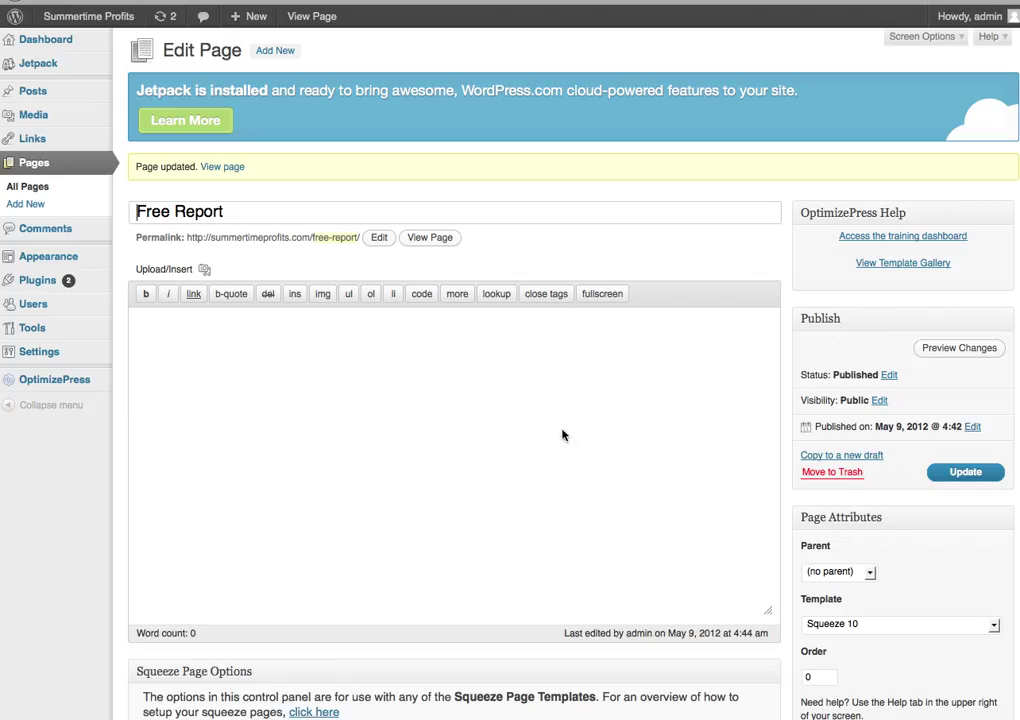
# - Open the Autoresponder Code settings within the squeeze page's Opt-in / Squeeze Form Options
pyautogui.scroll(-10, 766, 365)
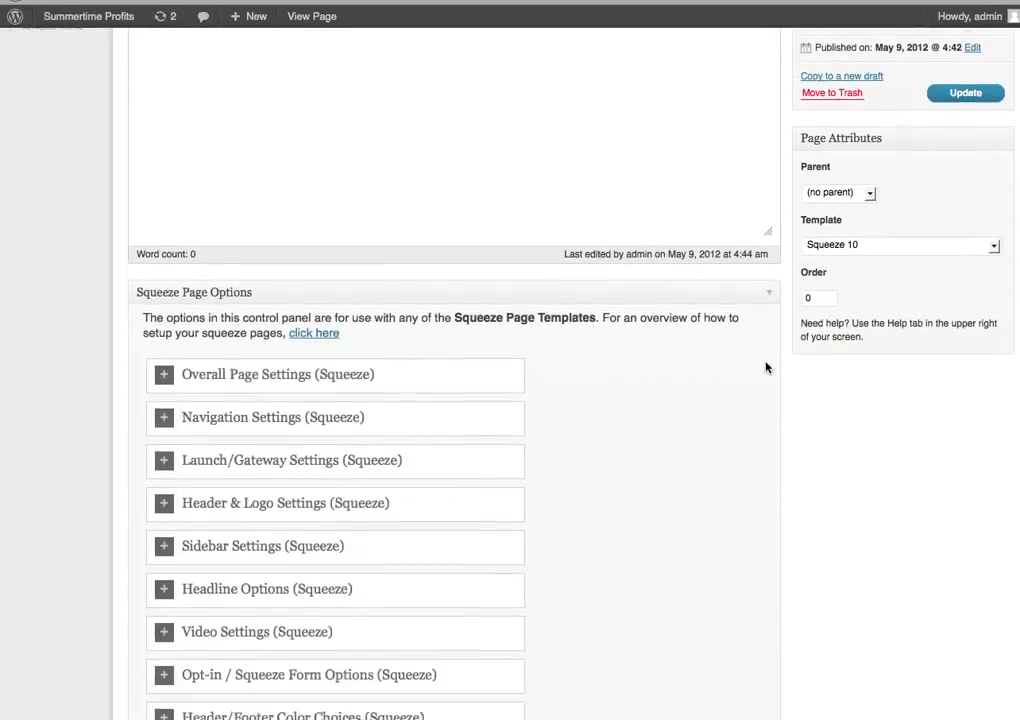
pyautogui.scroll(-1, 766, 367)
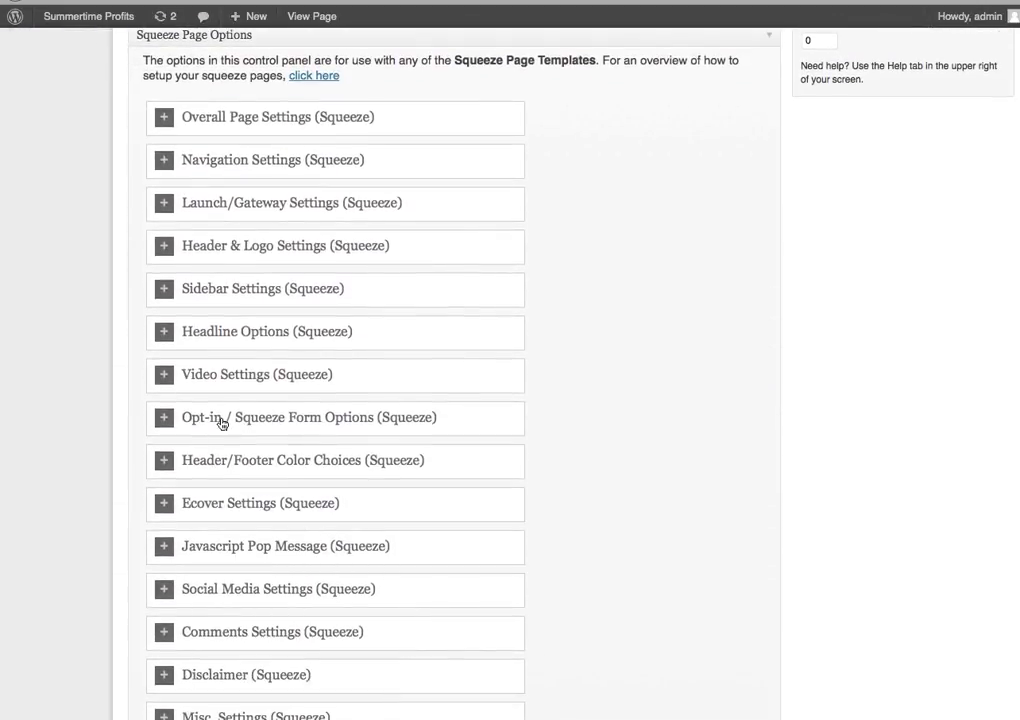
pyautogui.click(163, 420)
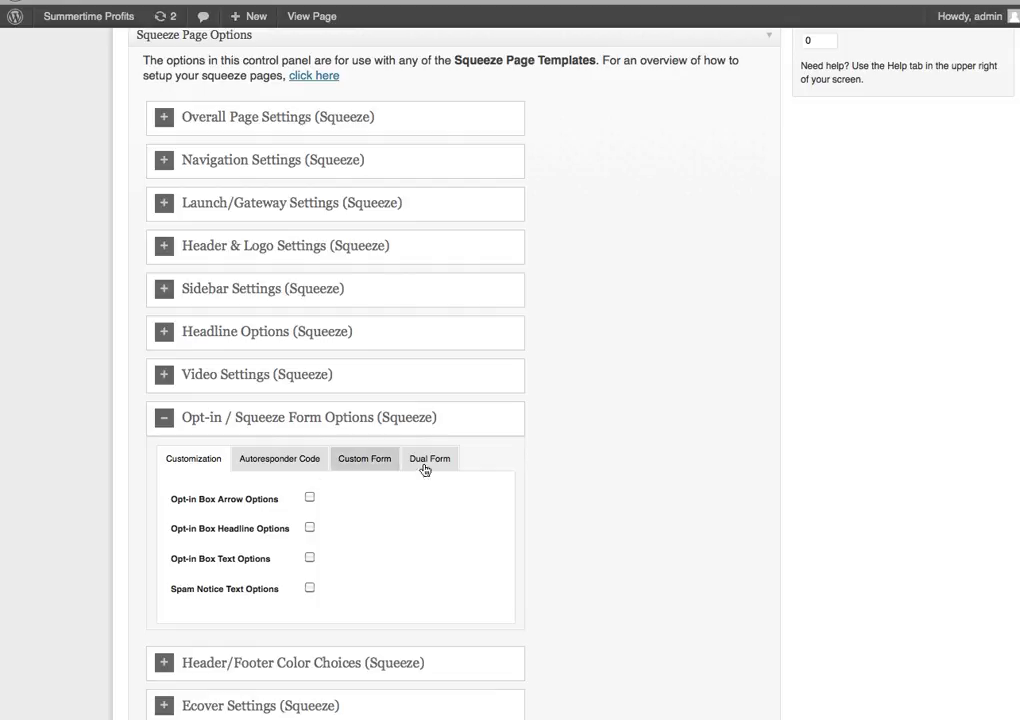
pyautogui.scroll(-2, 660, 364)
pyautogui.scroll(-1, 660, 365)
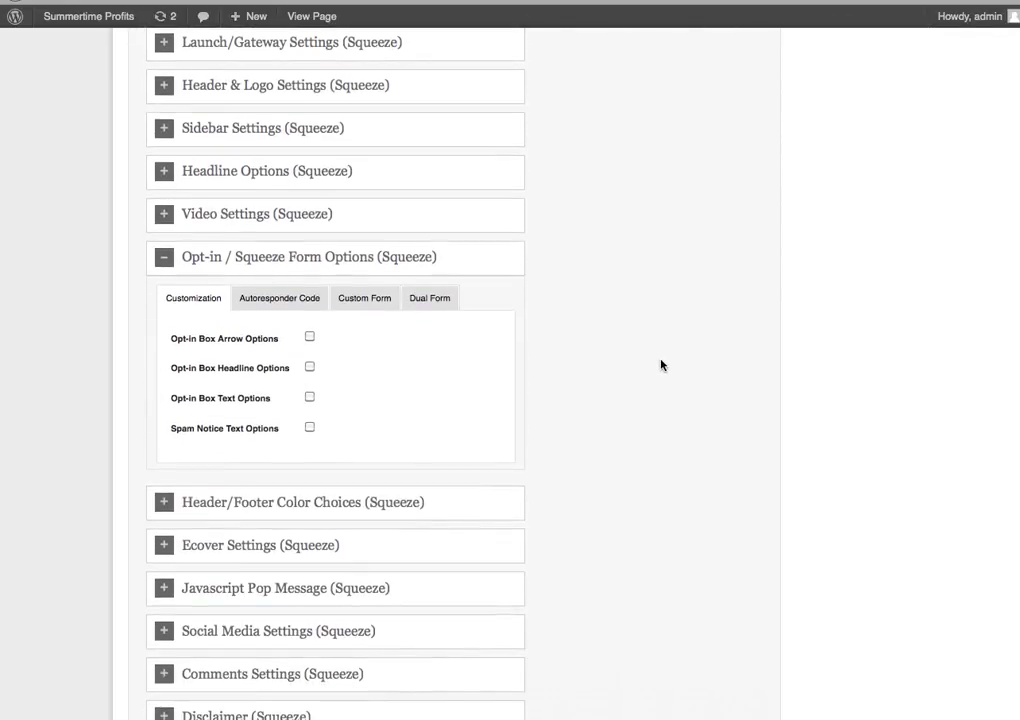
pyautogui.click(291, 304)
pyautogui.scroll(-2, 619, 335)
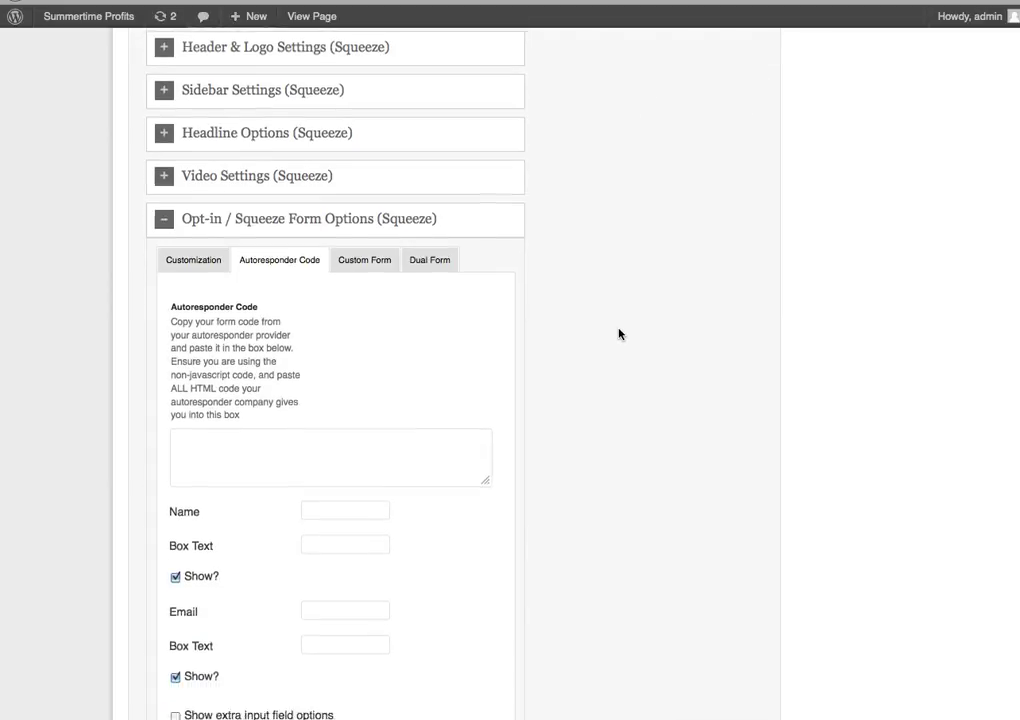
# - Enter the placeholder text "AUTORESPONDER CODE" as the opt-in form's autoresponder code
pyautogui.click(262, 386)
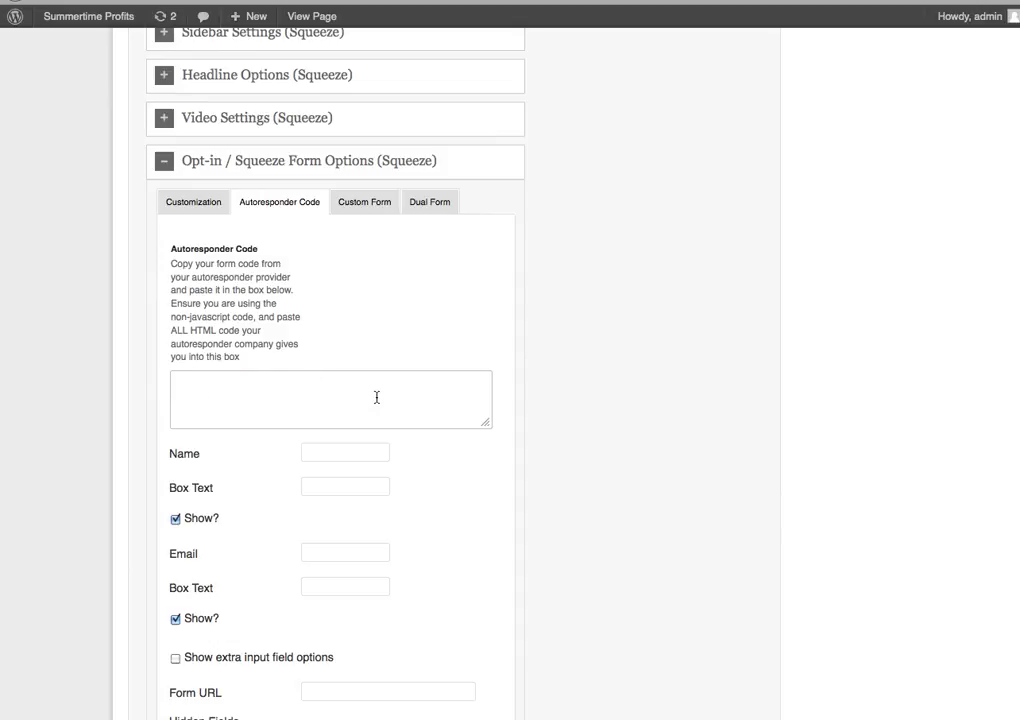
pyautogui.write('AUTORESPONDER CODE')
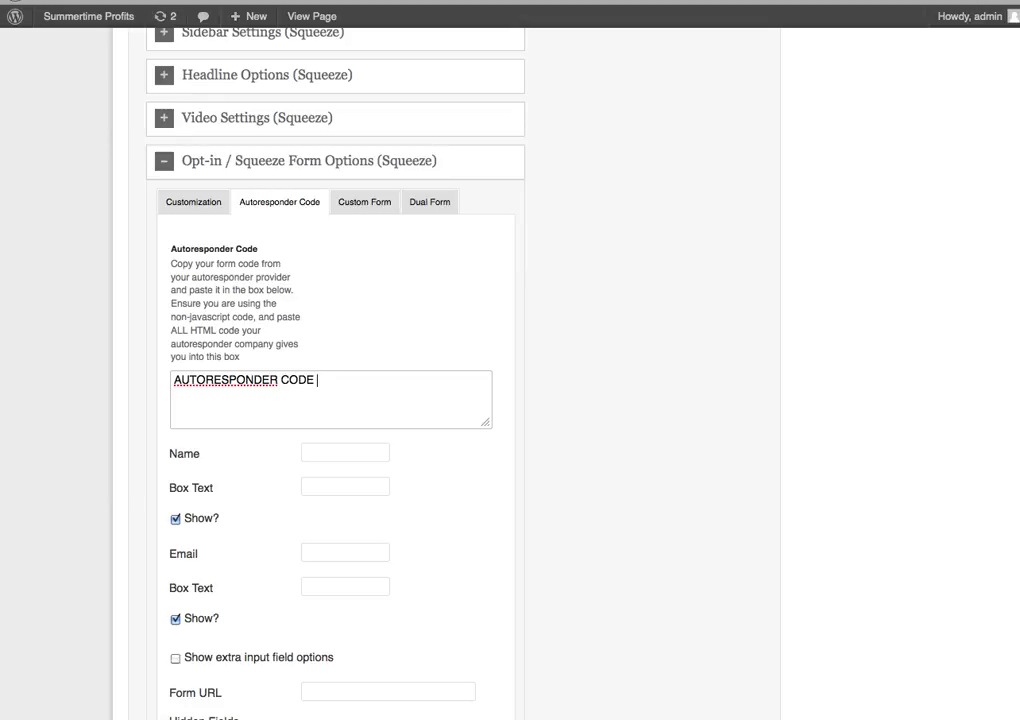
pyautogui.moveTo(326, 385); pyautogui.dragTo(130, 380)
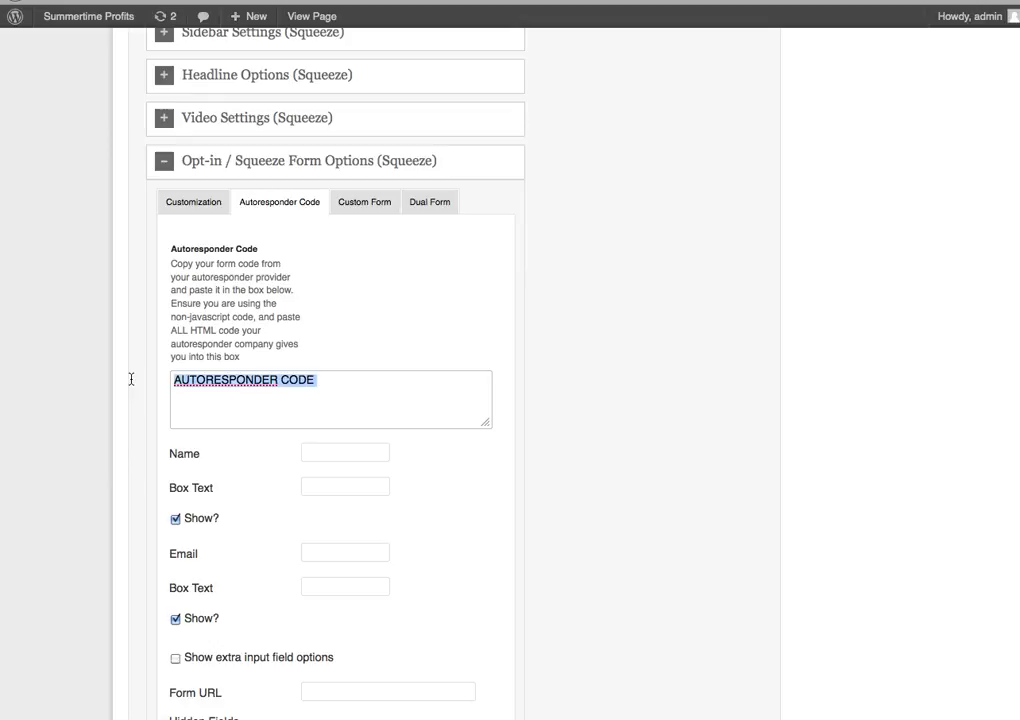
pyautogui.click(379, 389)
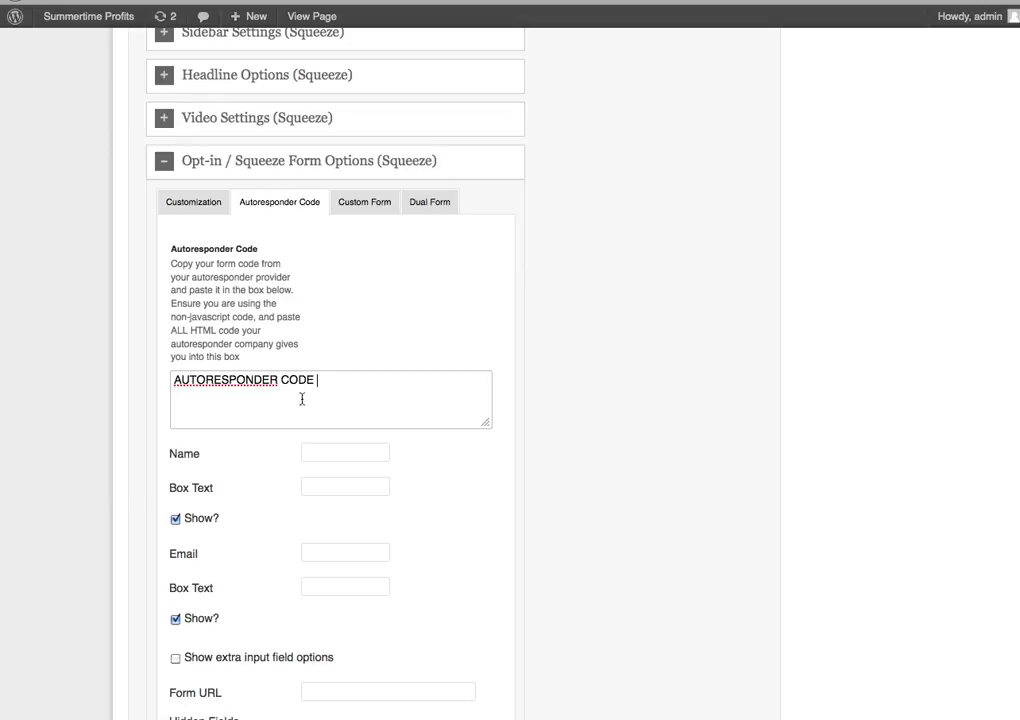
pyautogui.moveTo(316, 380); pyautogui.dragTo(171, 379)
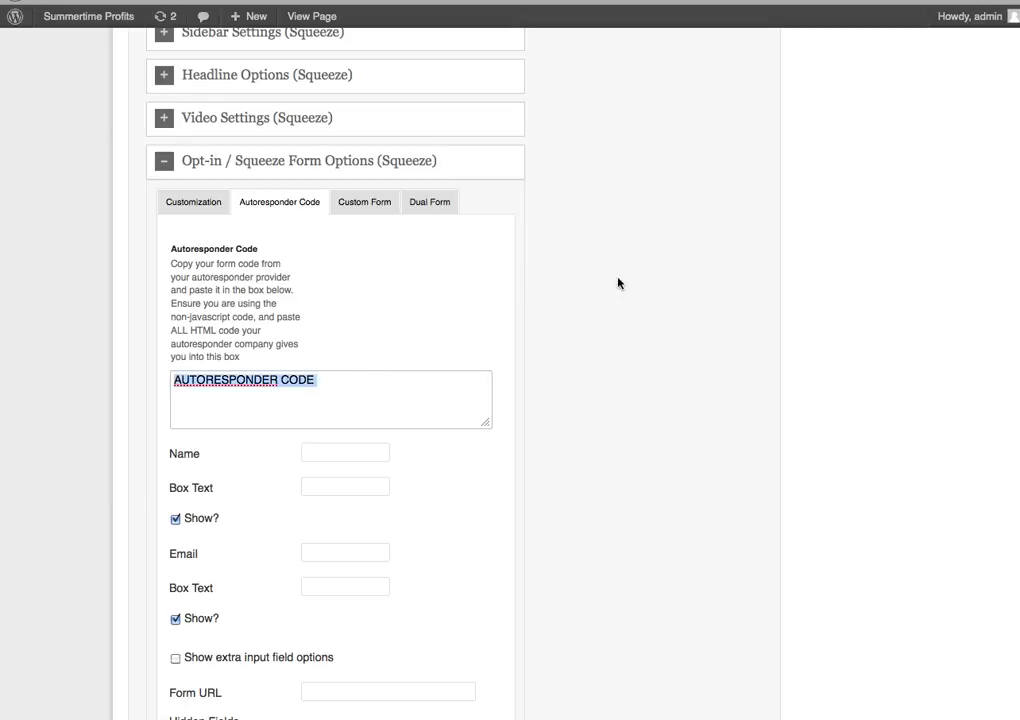
pyautogui.click(536, 305)
# - Set the squeeze page button to the yellow "Get Access Now!" image, yellow_getaccessnow.png
pyautogui.scroll(-5, 586, 309)
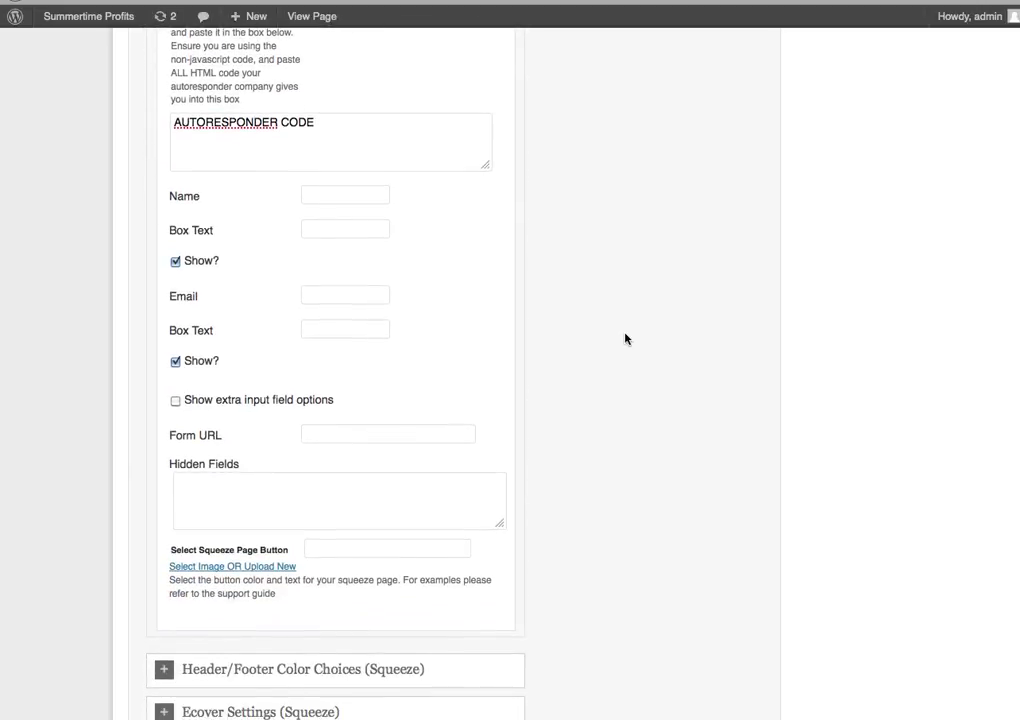
pyautogui.scroll(-1, 625, 339)
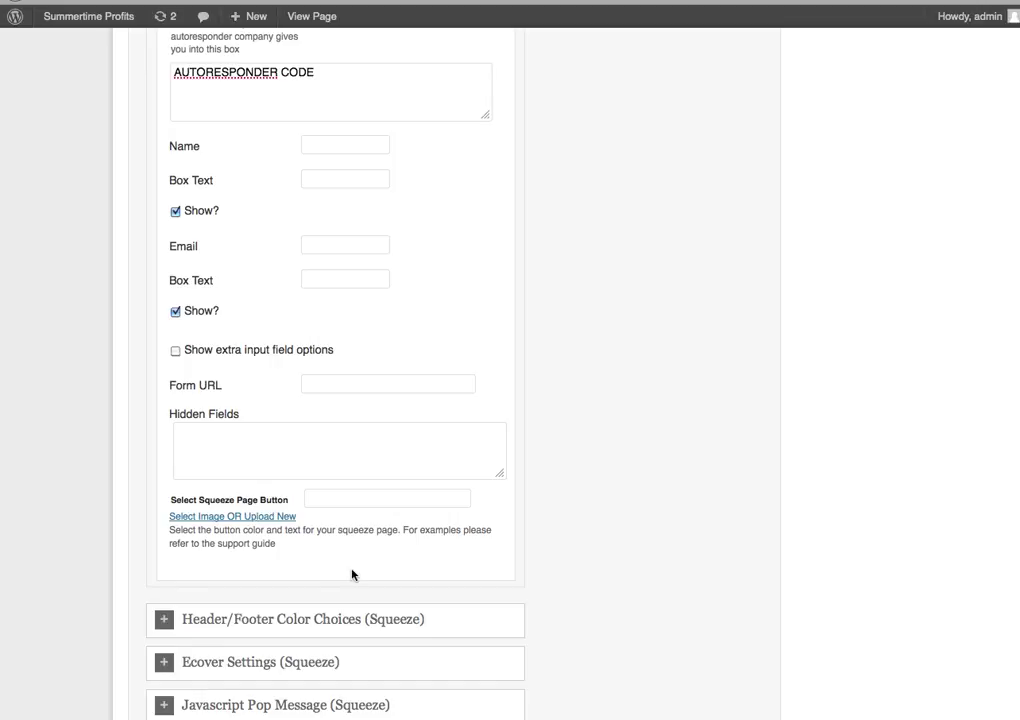
pyautogui.click(265, 518)
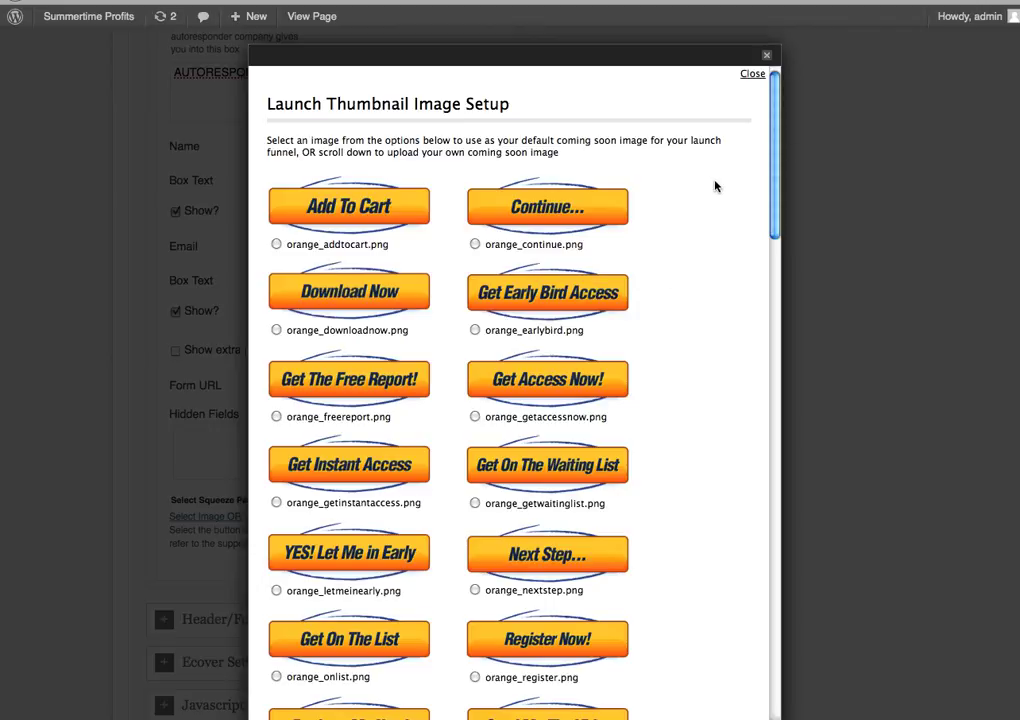
pyautogui.scroll(-15, 715, 185)
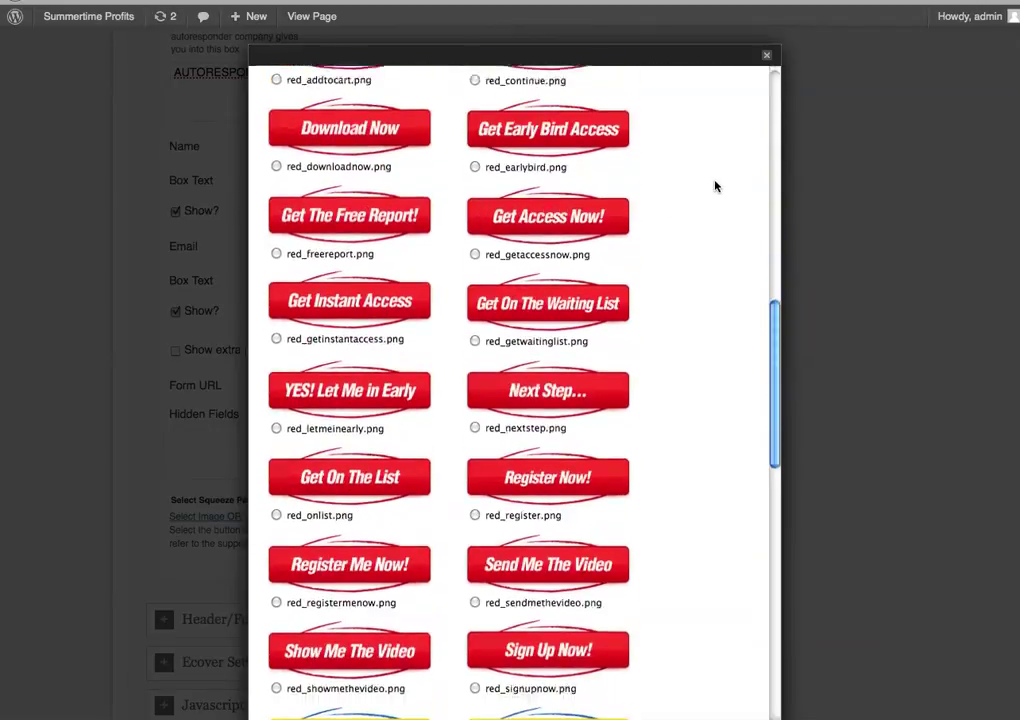
pyautogui.scroll(-15, 715, 185)
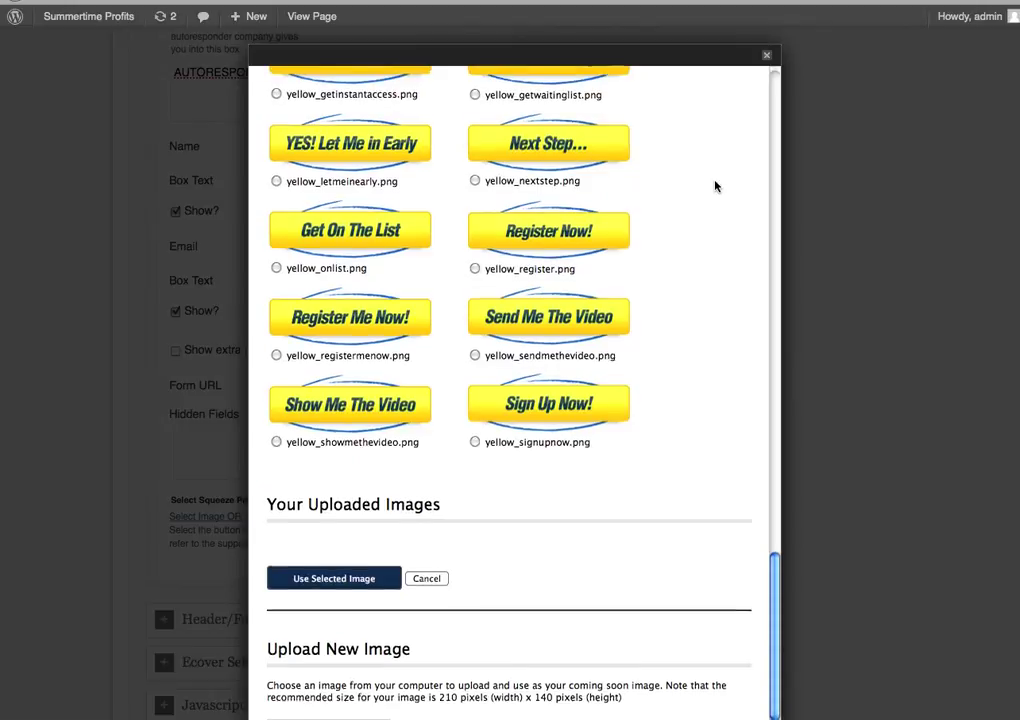
pyautogui.scroll(5, 715, 185)
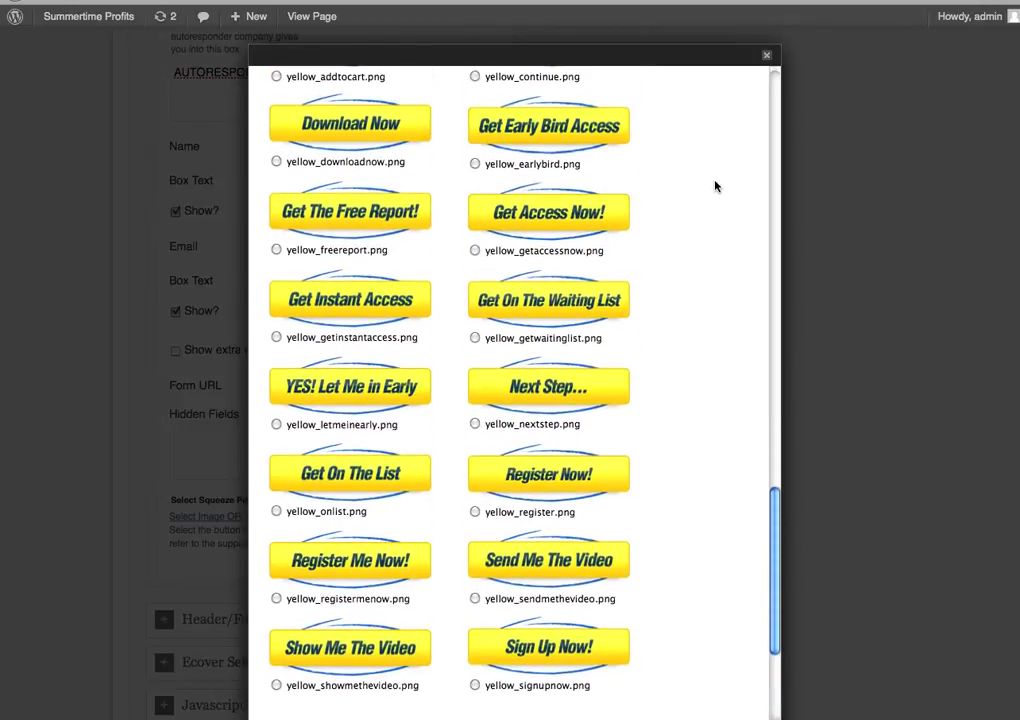
pyautogui.scroll(1, 715, 185)
pyautogui.scroll(1, 715, 186)
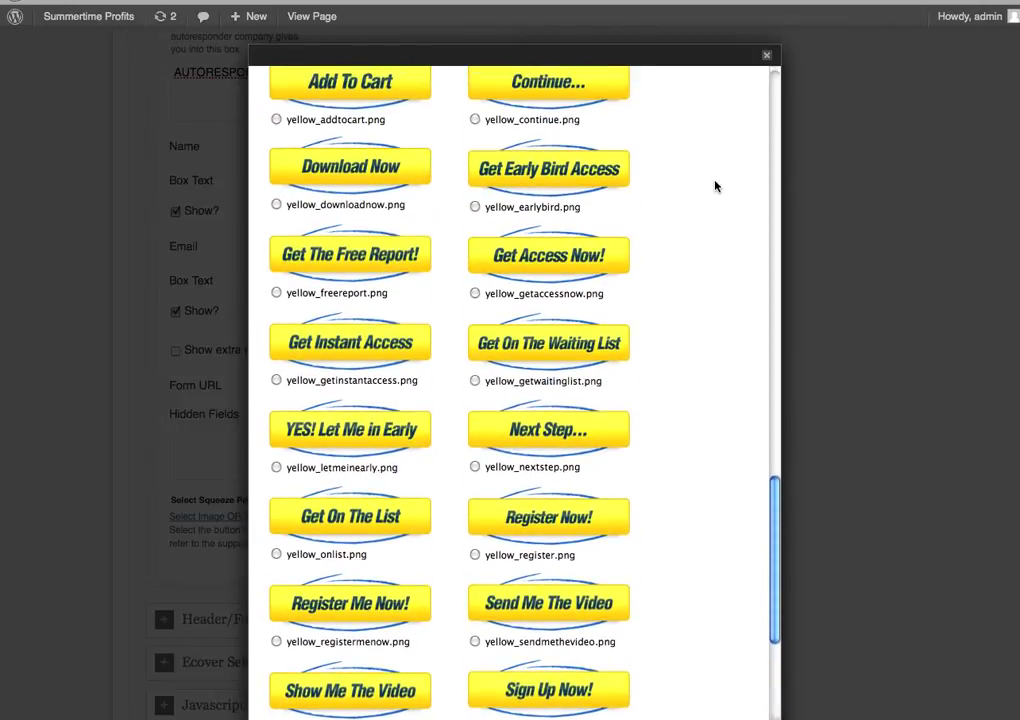
pyautogui.scroll(-3, 715, 186)
pyautogui.scroll(4, 715, 186)
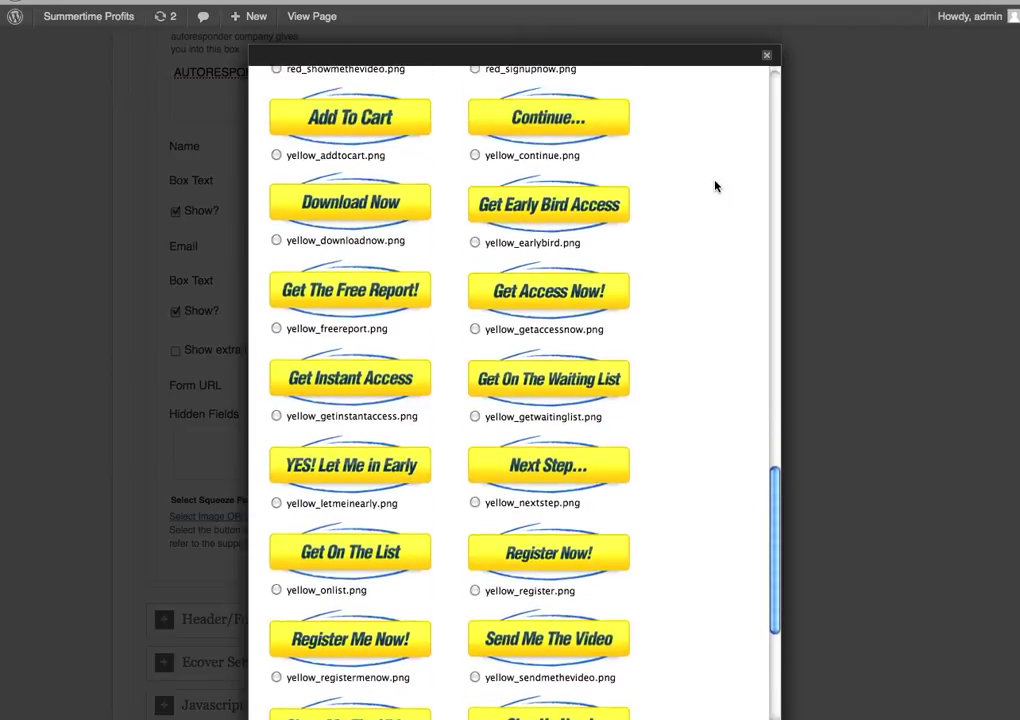
pyautogui.scroll(2, 715, 185)
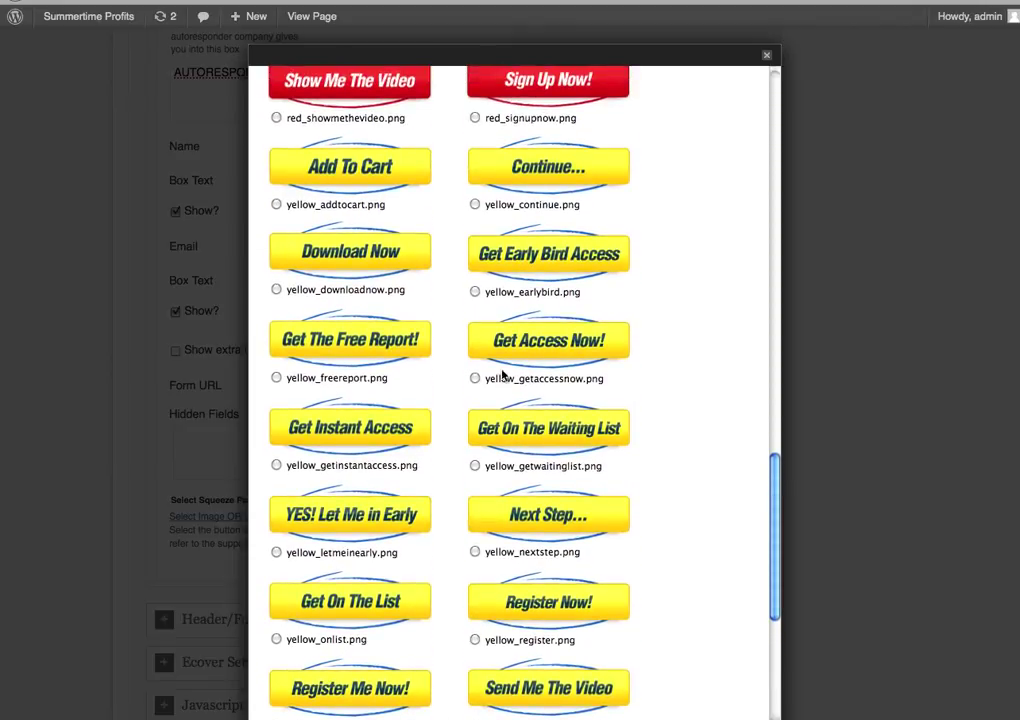
pyautogui.scroll(-12, 720, 267)
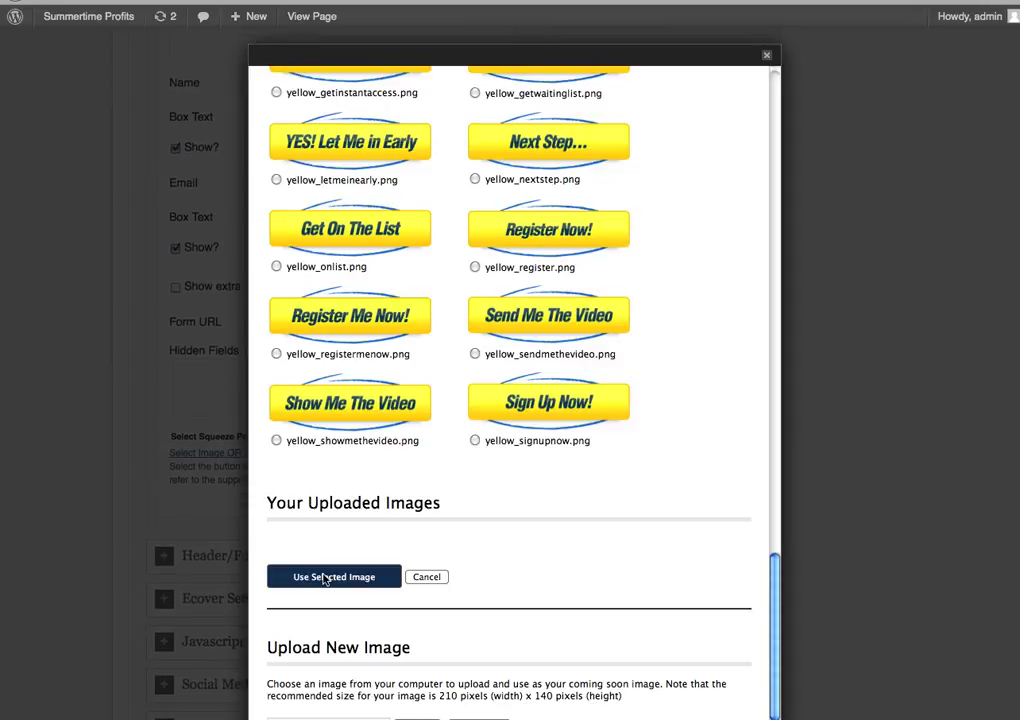
pyautogui.click(333, 577)
# - Update the Free Report page and view its PDF icon and opt-in button on the live site
pyautogui.scroll(20, 789, 361)
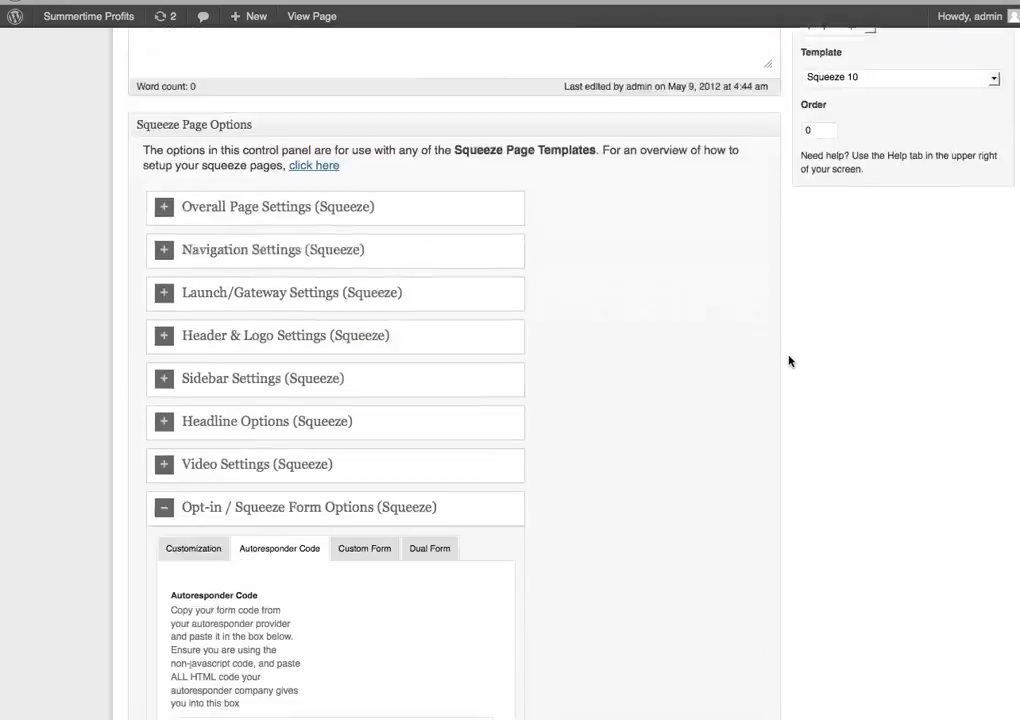
pyautogui.click(957, 265)
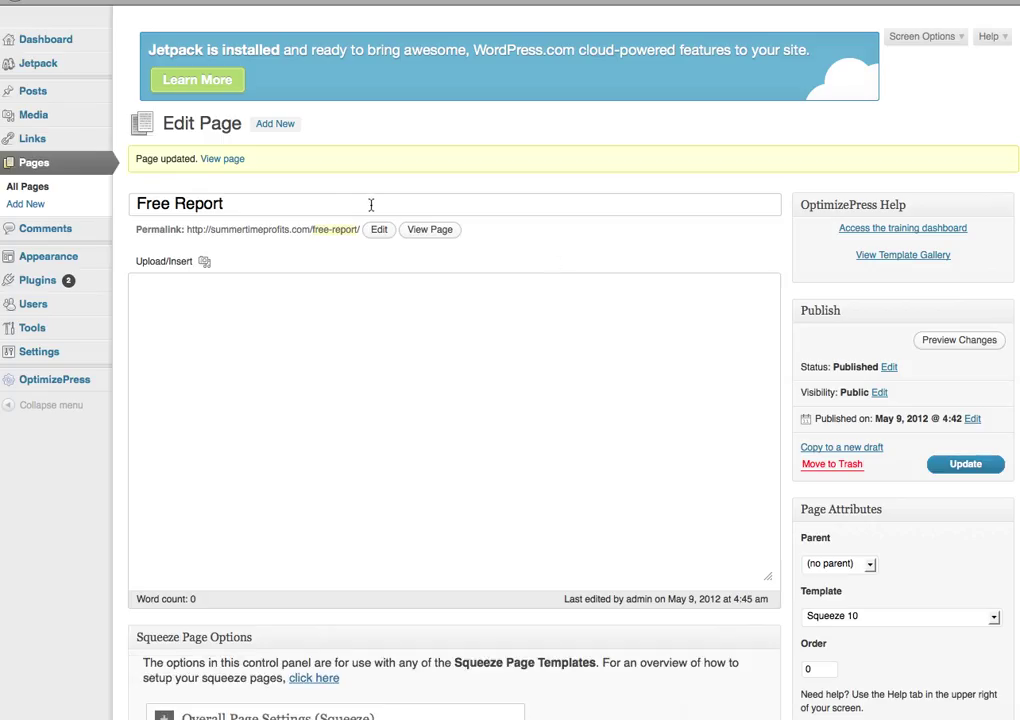
pyautogui.click(428, 230)
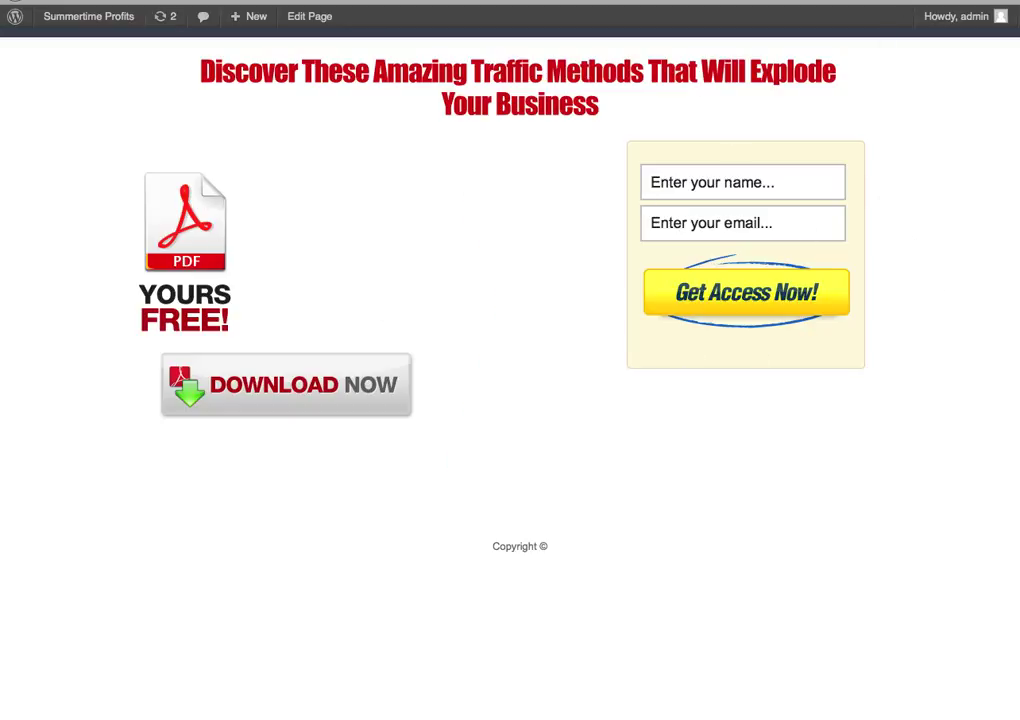
# - Change the Free Report page's template to Squeeze 06 and update the page
pyautogui.hotkey('ctrl', 'shift', 'Tab')
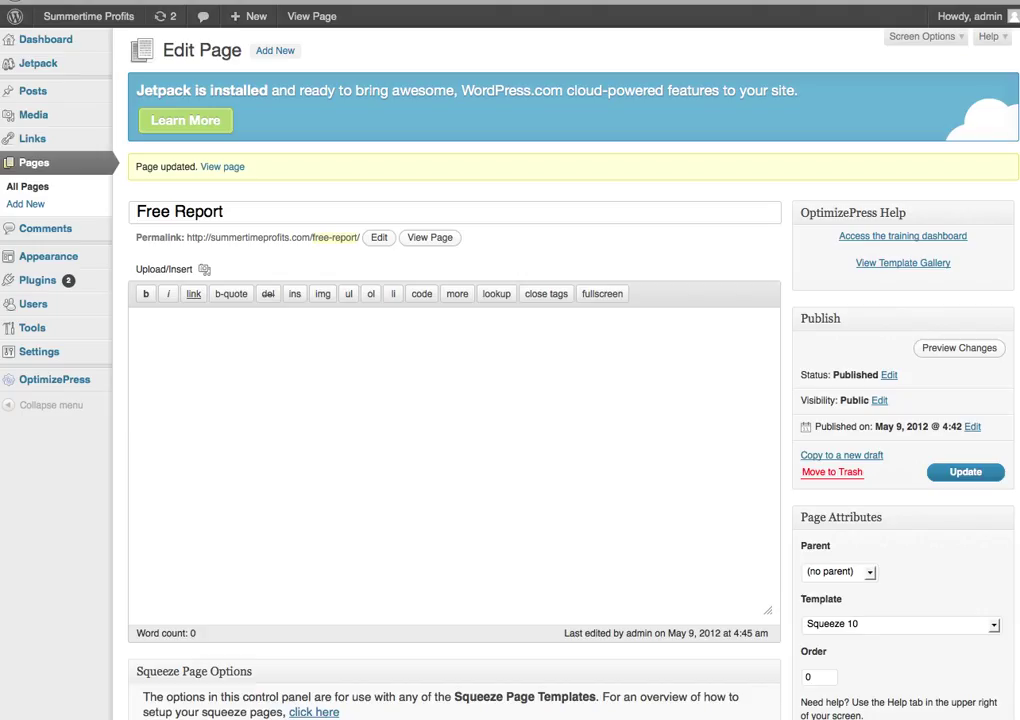
pyautogui.scroll(-5, 788, 355)
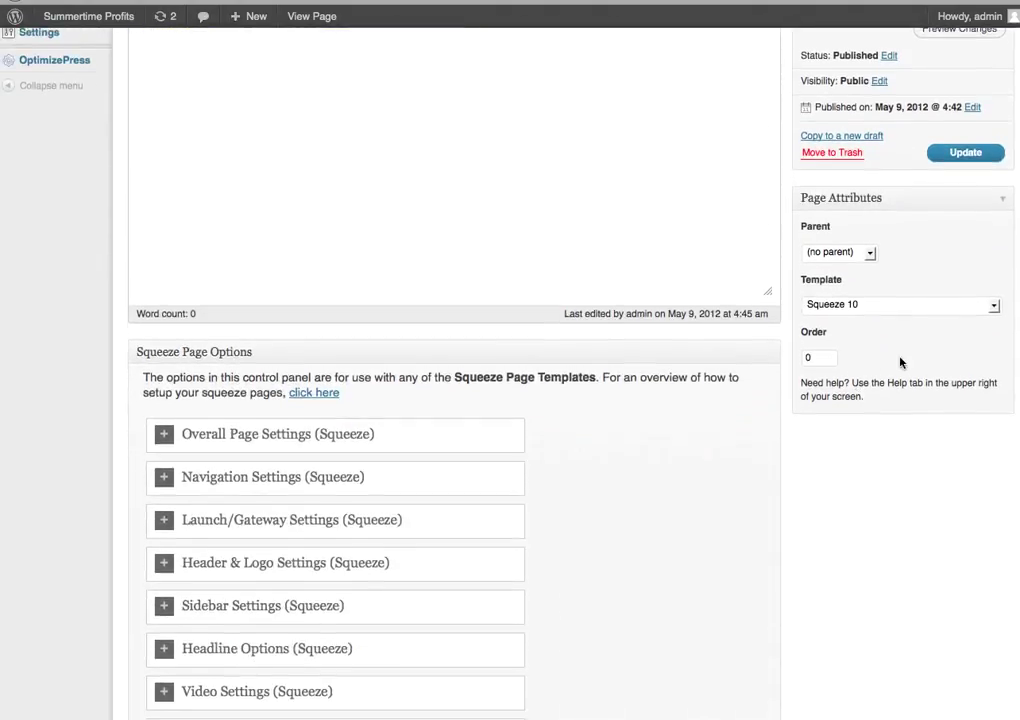
pyautogui.click(891, 298)
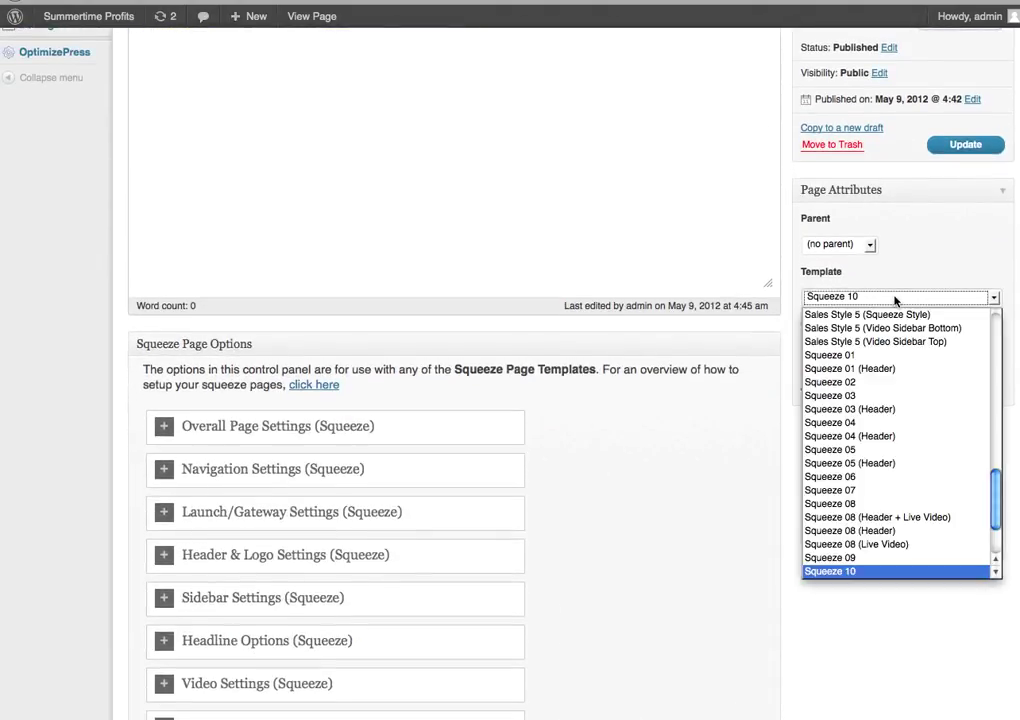
pyautogui.click(900, 483)
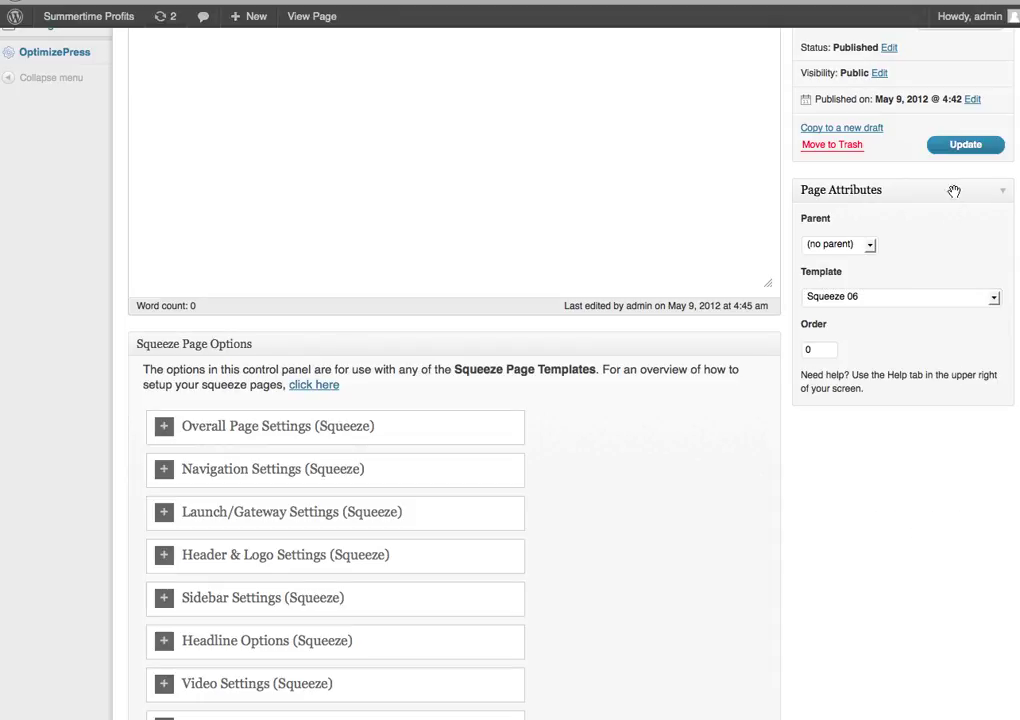
pyautogui.click(960, 147)
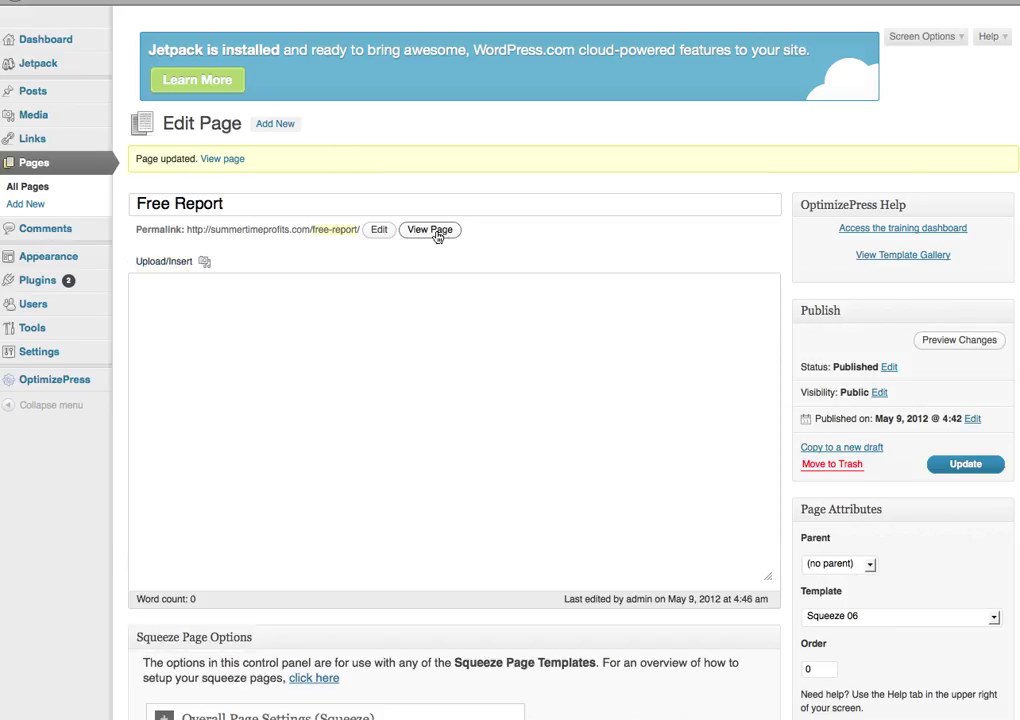
# - View the Free Report page with the Squeeze 06 template on the live site and return to its editor
pyautogui.click(437, 230)
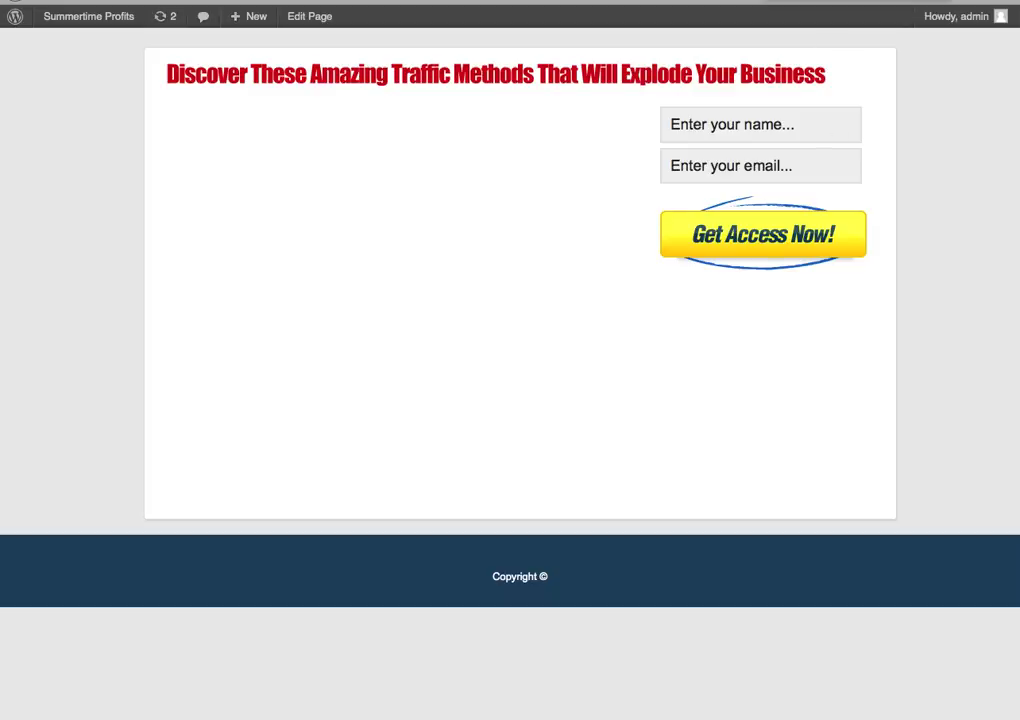
pyautogui.click(854, 1)
# - Add "Free Traffic", "Awesome Traffic" and "Great Traffic" as separate paragraphs in the page content and update the page
pyautogui.click(542, 393)
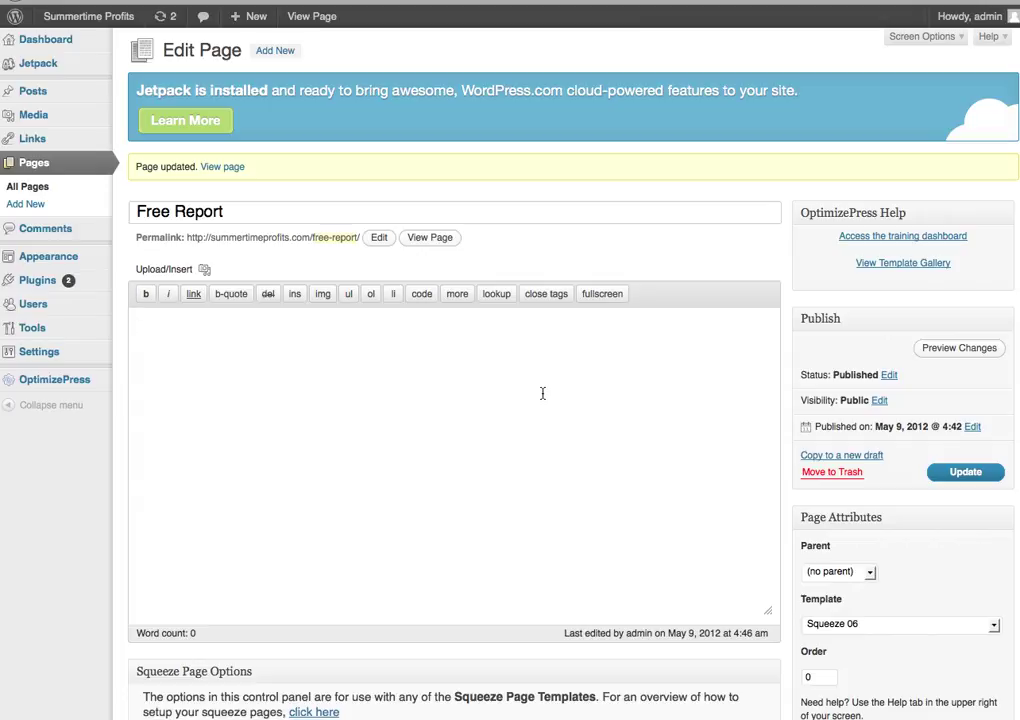
pyautogui.write('Free Traffic')
pyautogui.press('Return')
pyautogui.press('Return')
pyautogui.write('Awesome Traffic')
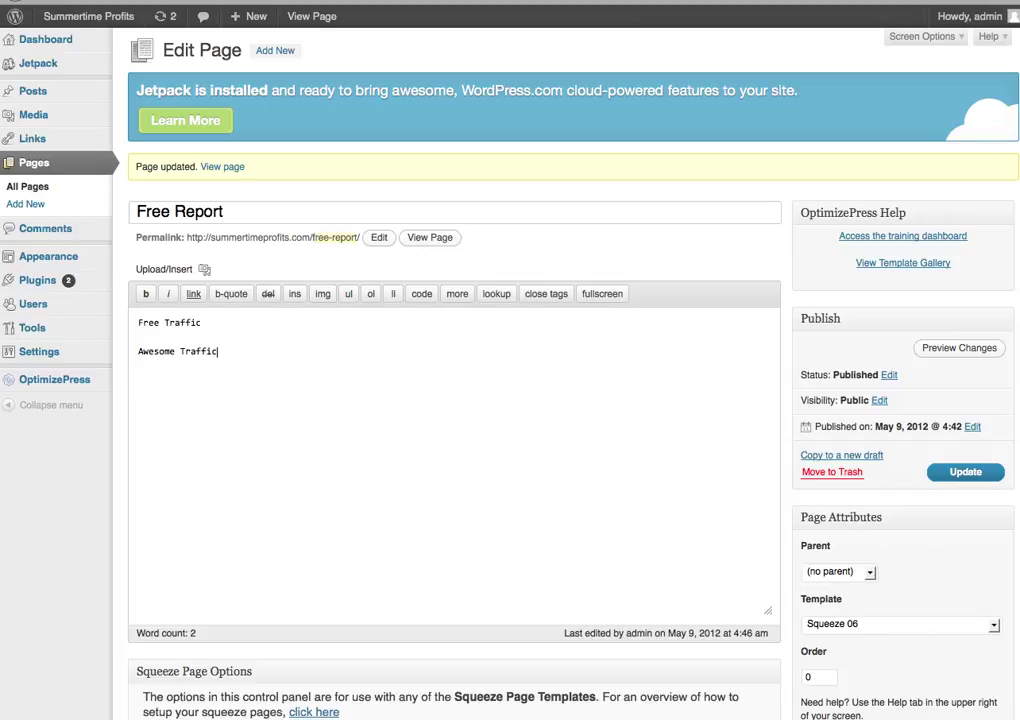
pyautogui.press('Return')
pyautogui.press('Return')
pyautogui.write('Great Traffic')
pyautogui.click(963, 469)
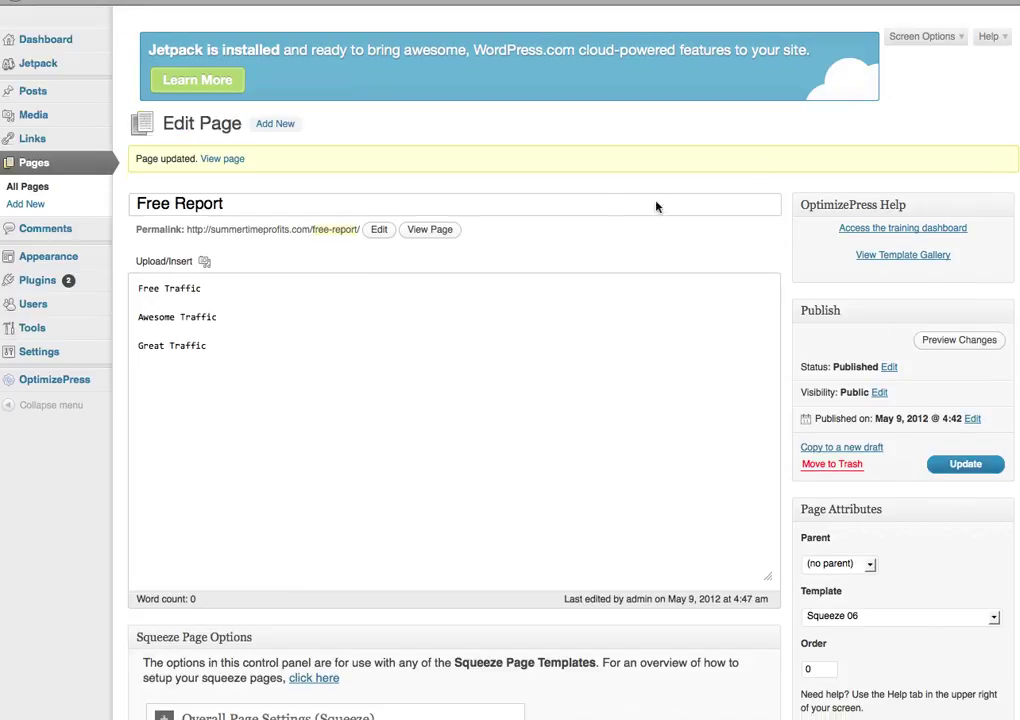
# - View the updated body text on the live site and look over the editor's list of squeeze page options
pyautogui.click(450, 232)
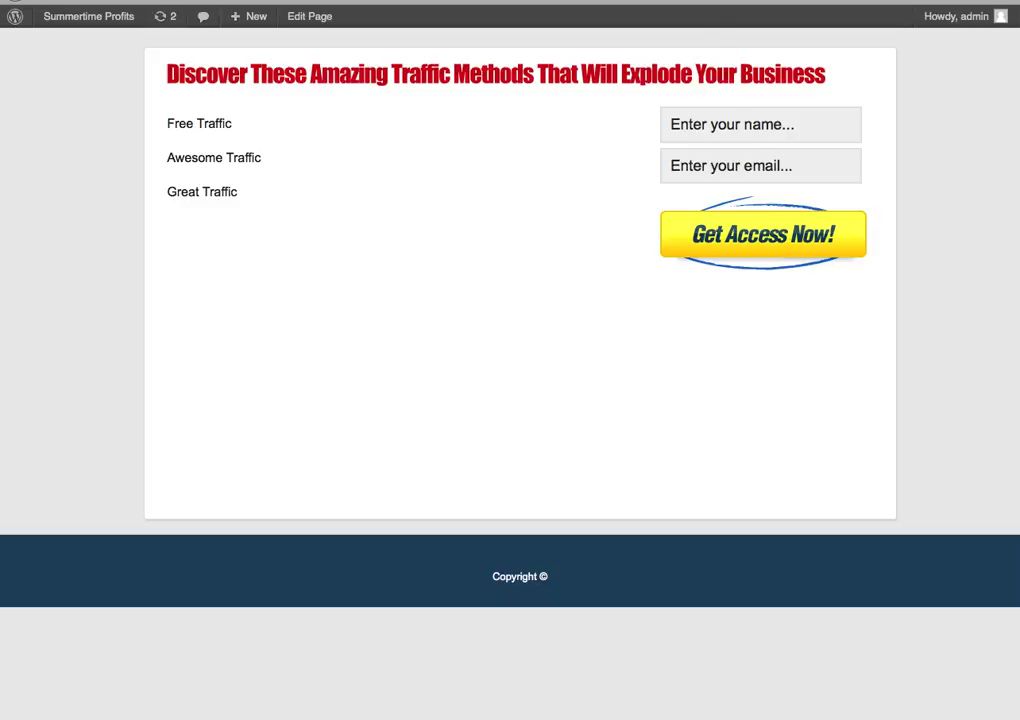
pyautogui.click(700, 1)
pyautogui.scroll(-5, 820, 318)
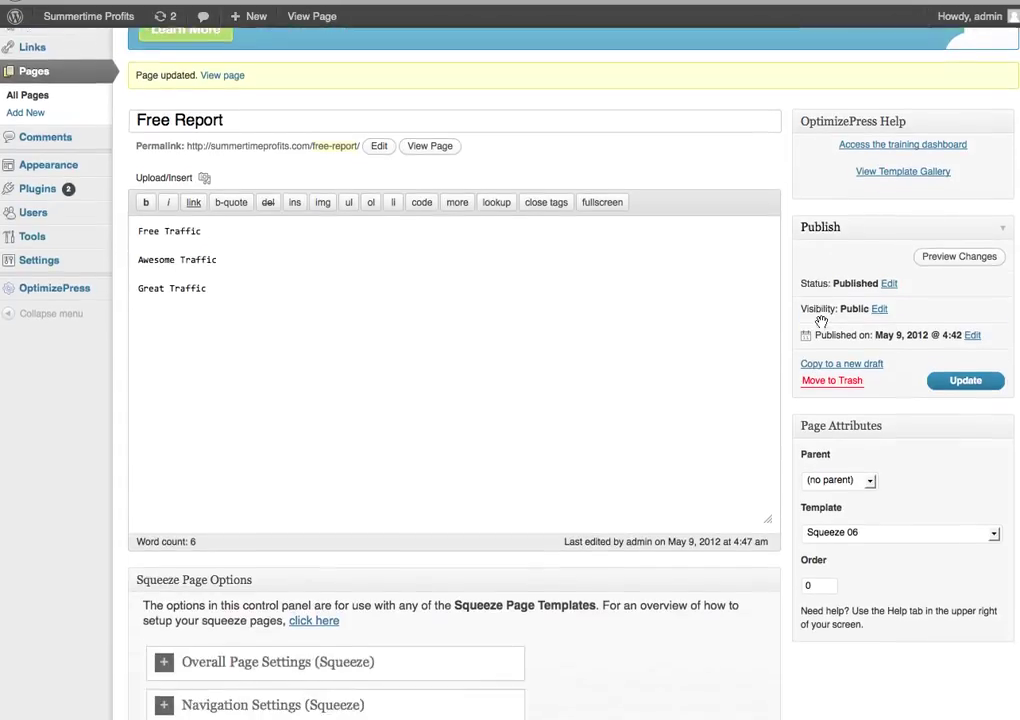
pyautogui.scroll(-6, 822, 325)
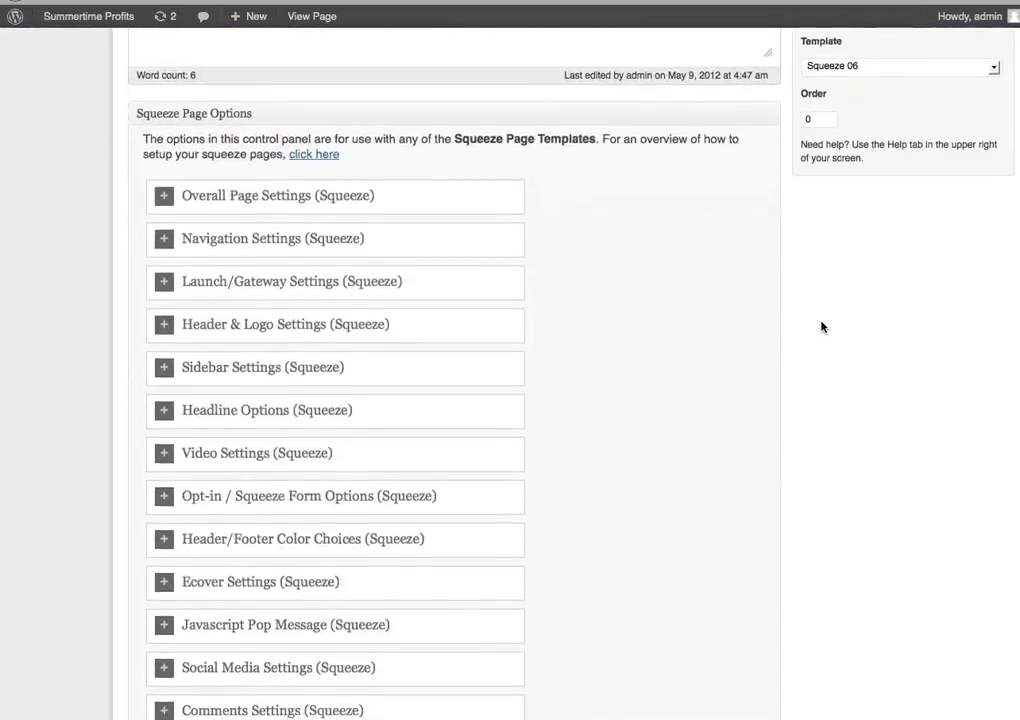
pyautogui.scroll(10, 822, 325)
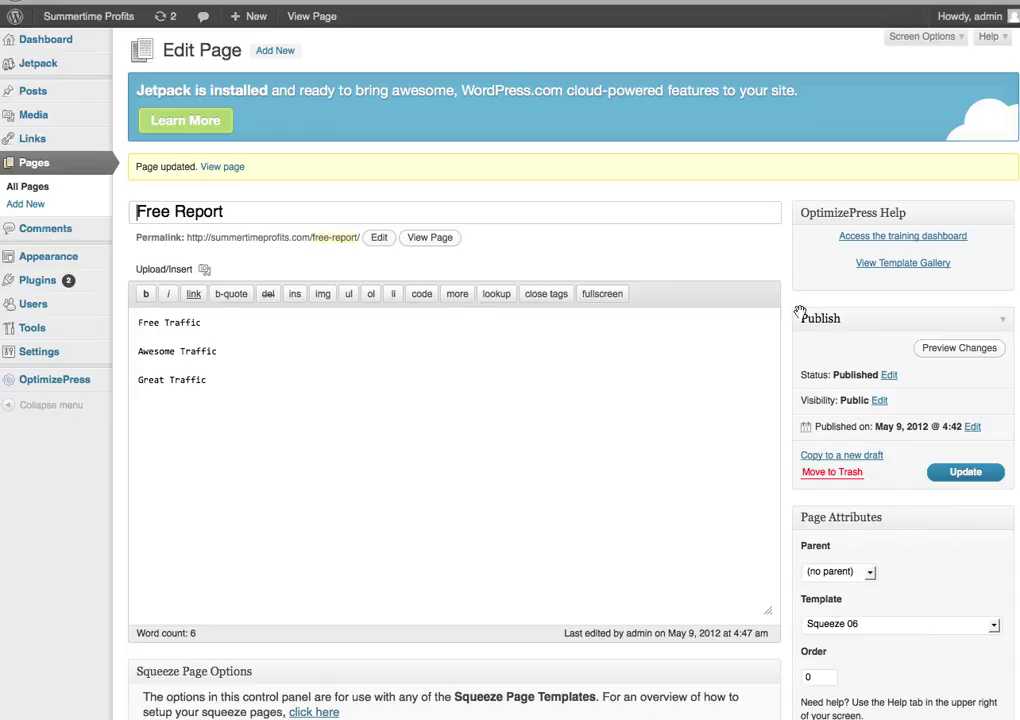